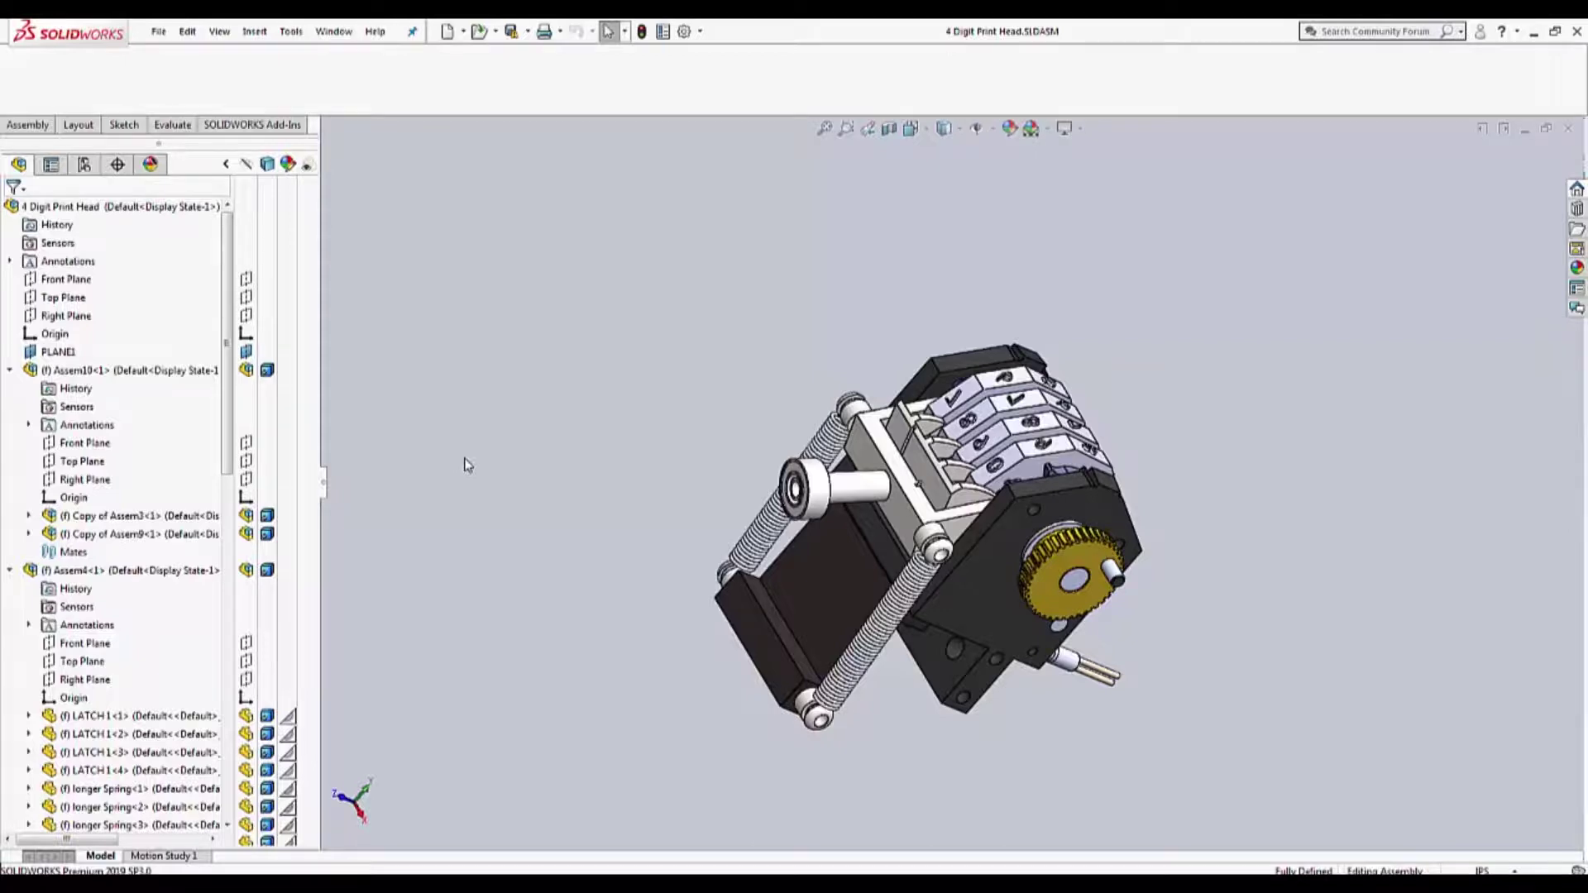
- Run CADLink with the standard BOM for the 4 Digit Print Head assembly
click(292, 33)
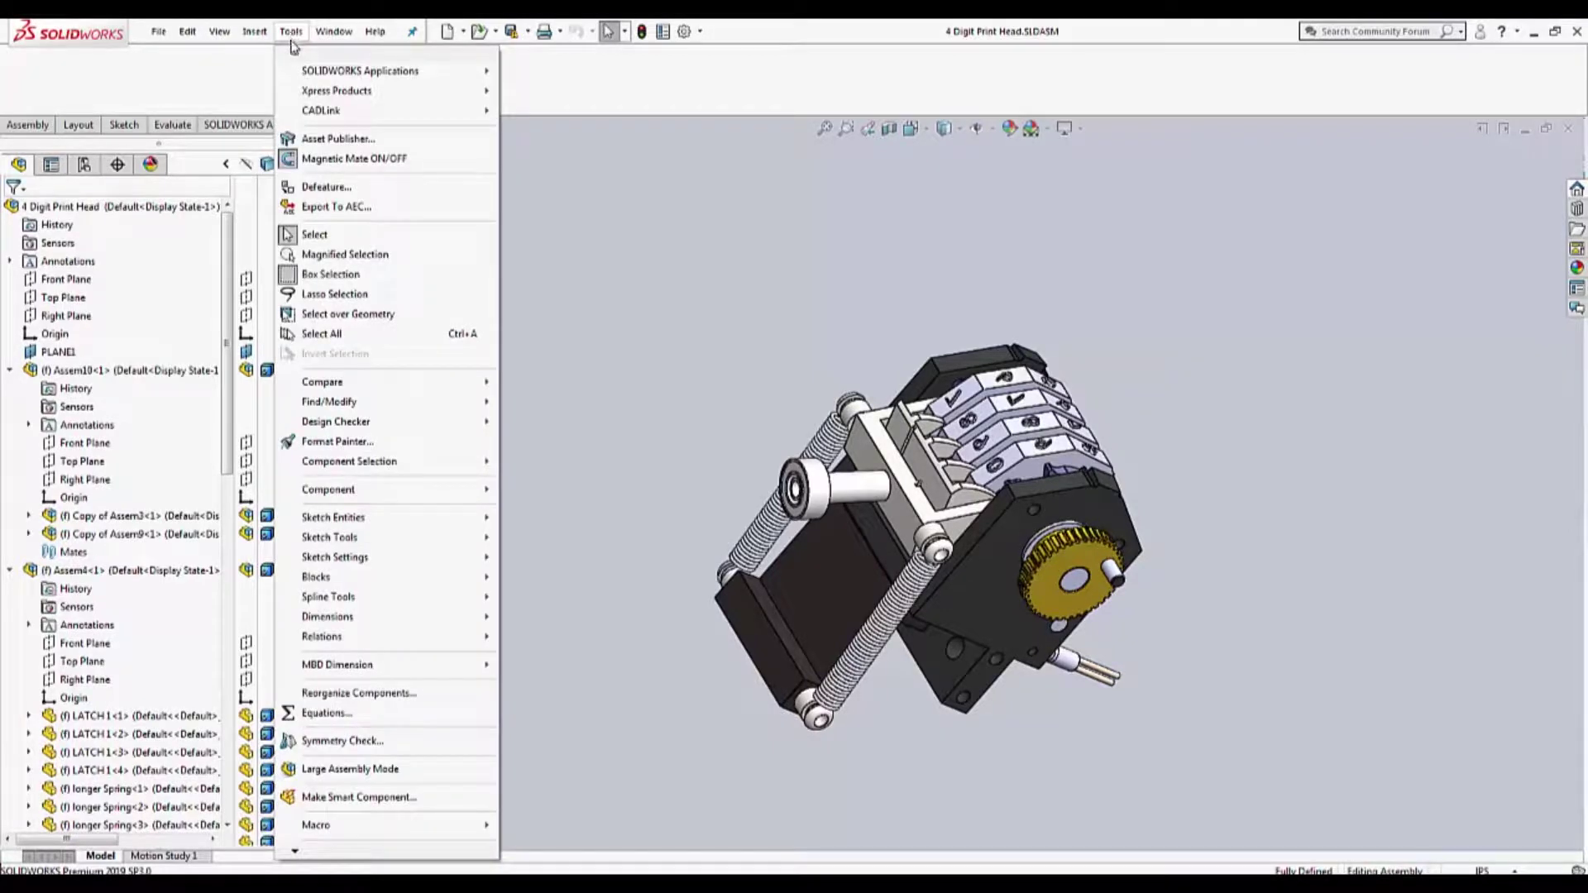
mouse_move(444, 116)
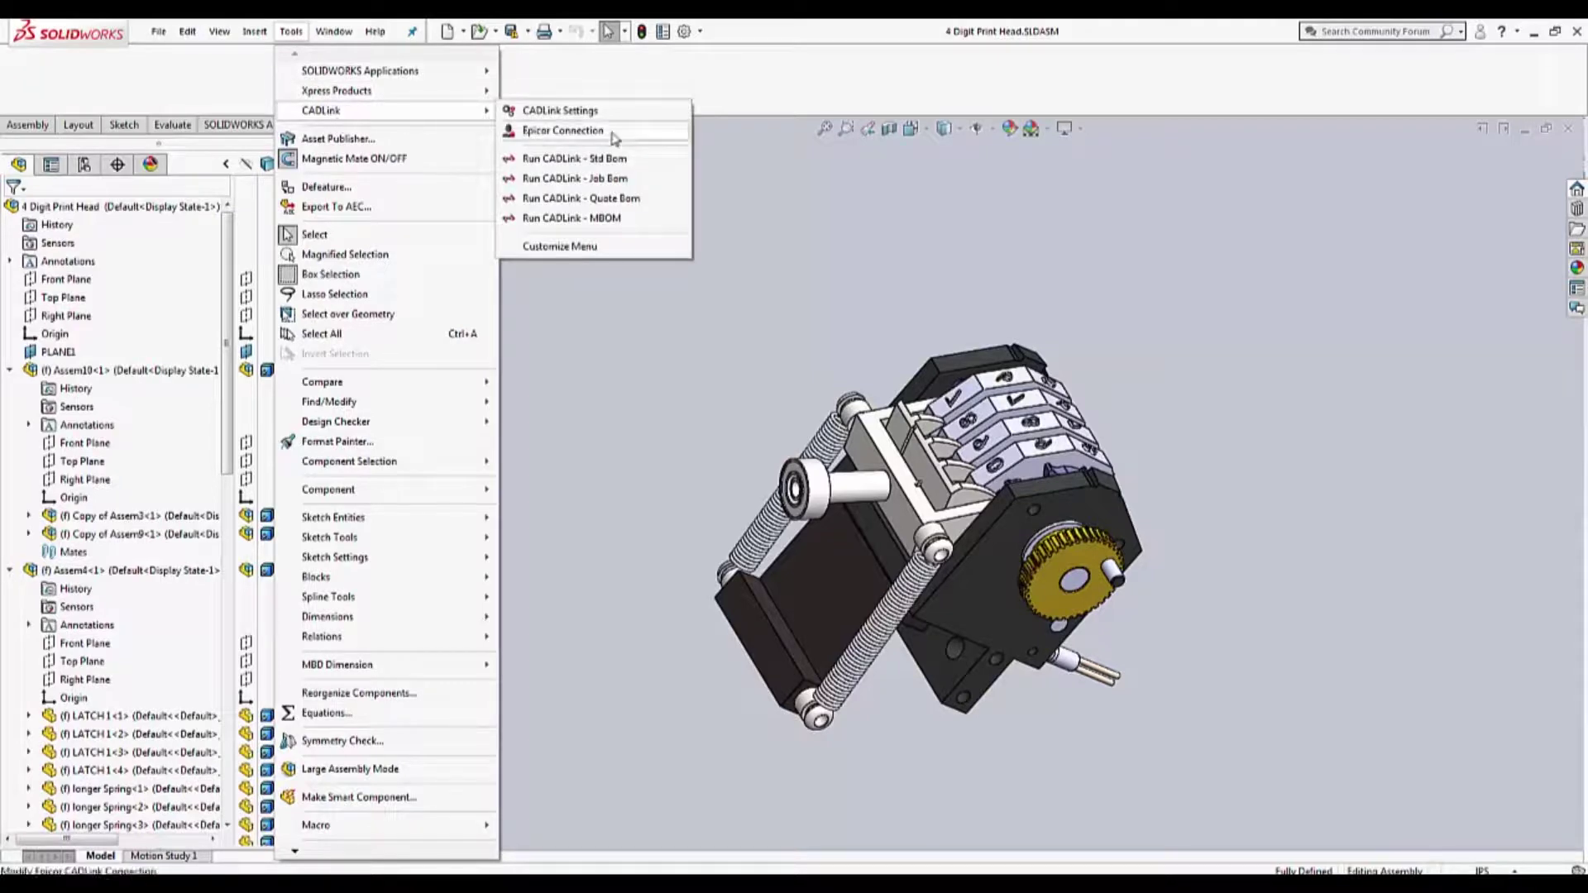
click(610, 164)
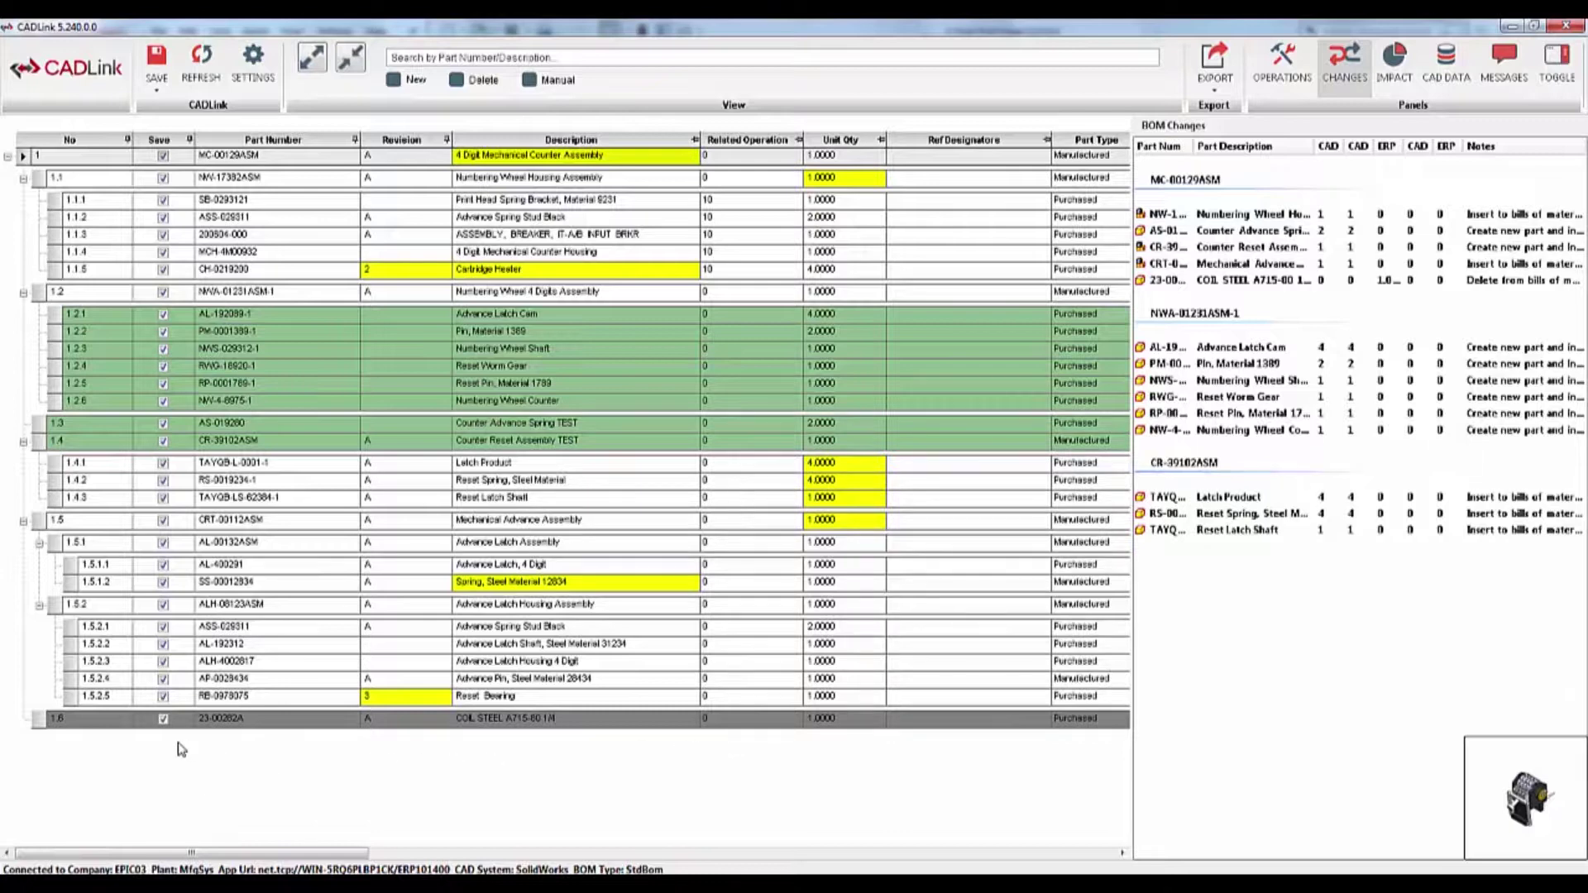
- Add a manual part to the top-level BOM, finding it by the description "bolt" and choosing the 10mm x 12 Hex Bolt
right_click(35, 725)
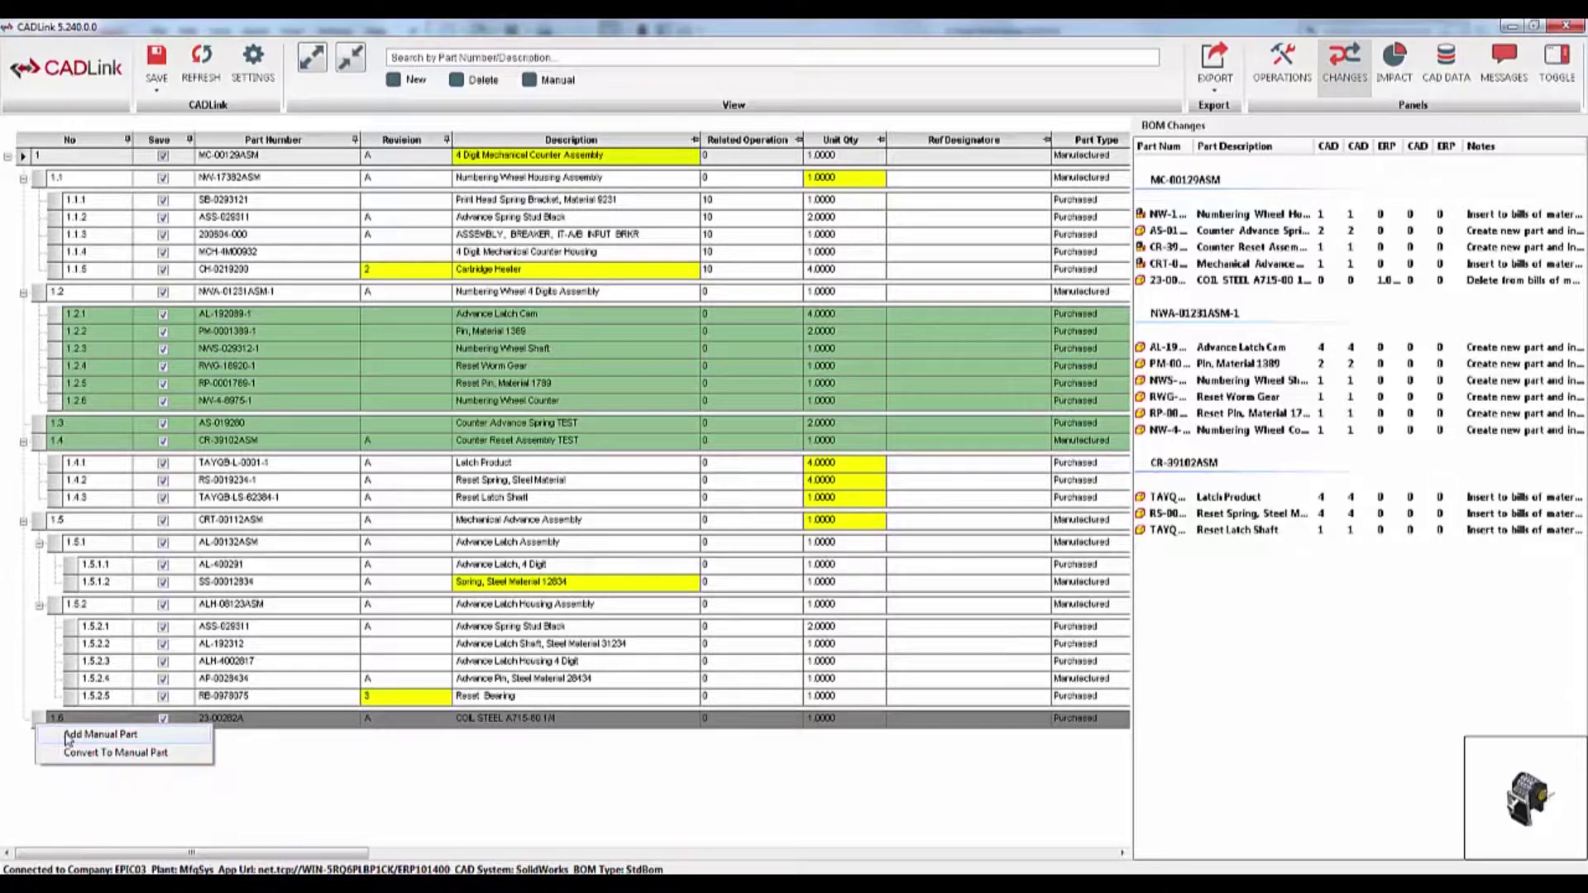
click(99, 735)
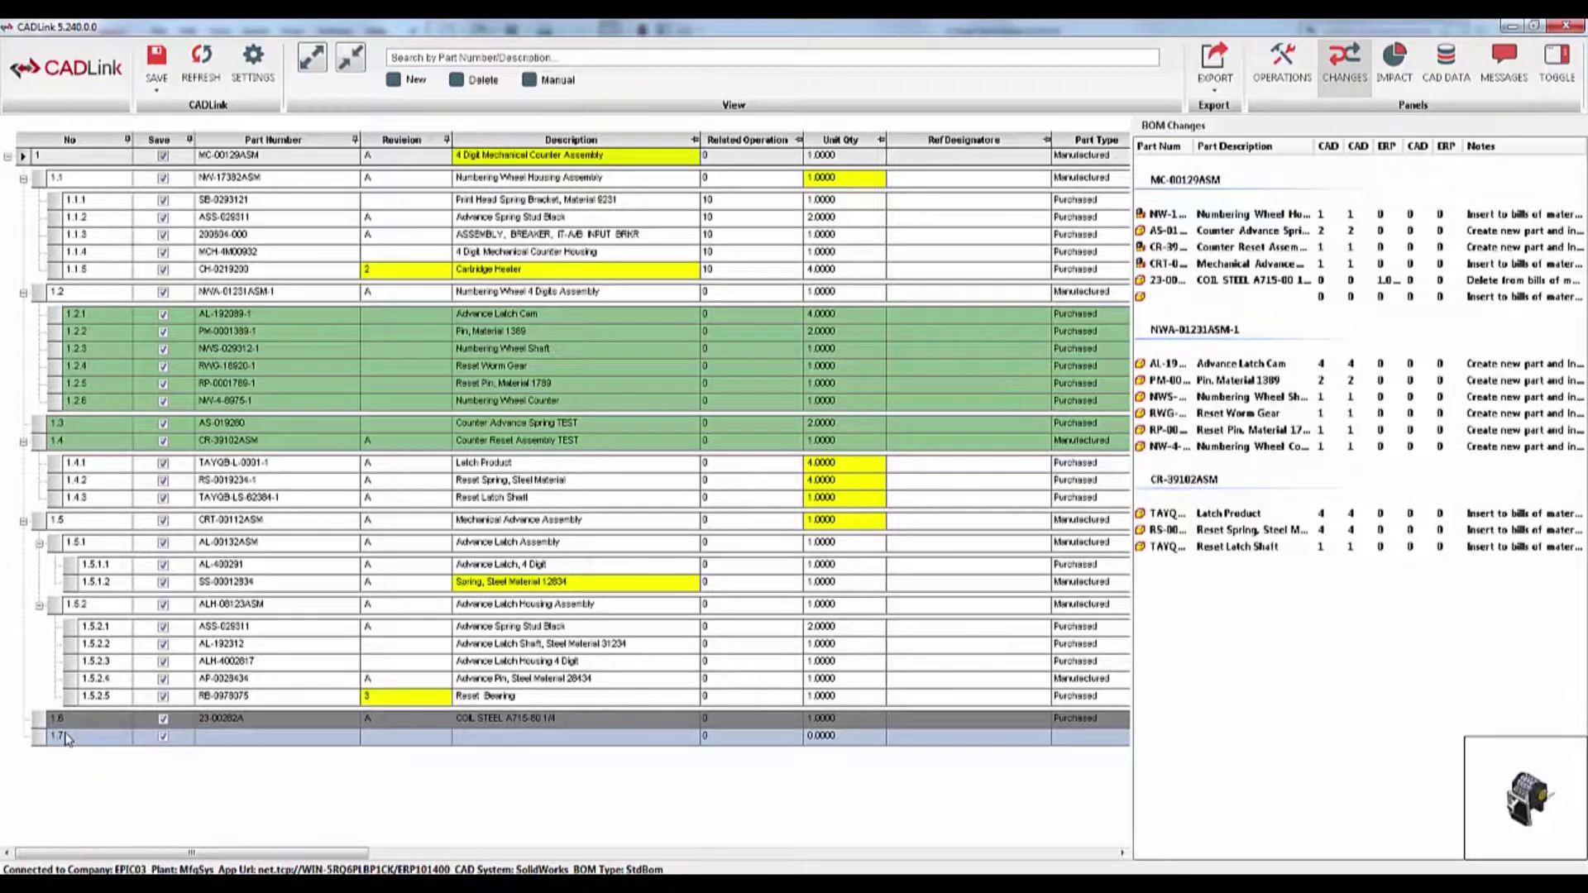
click(353, 738)
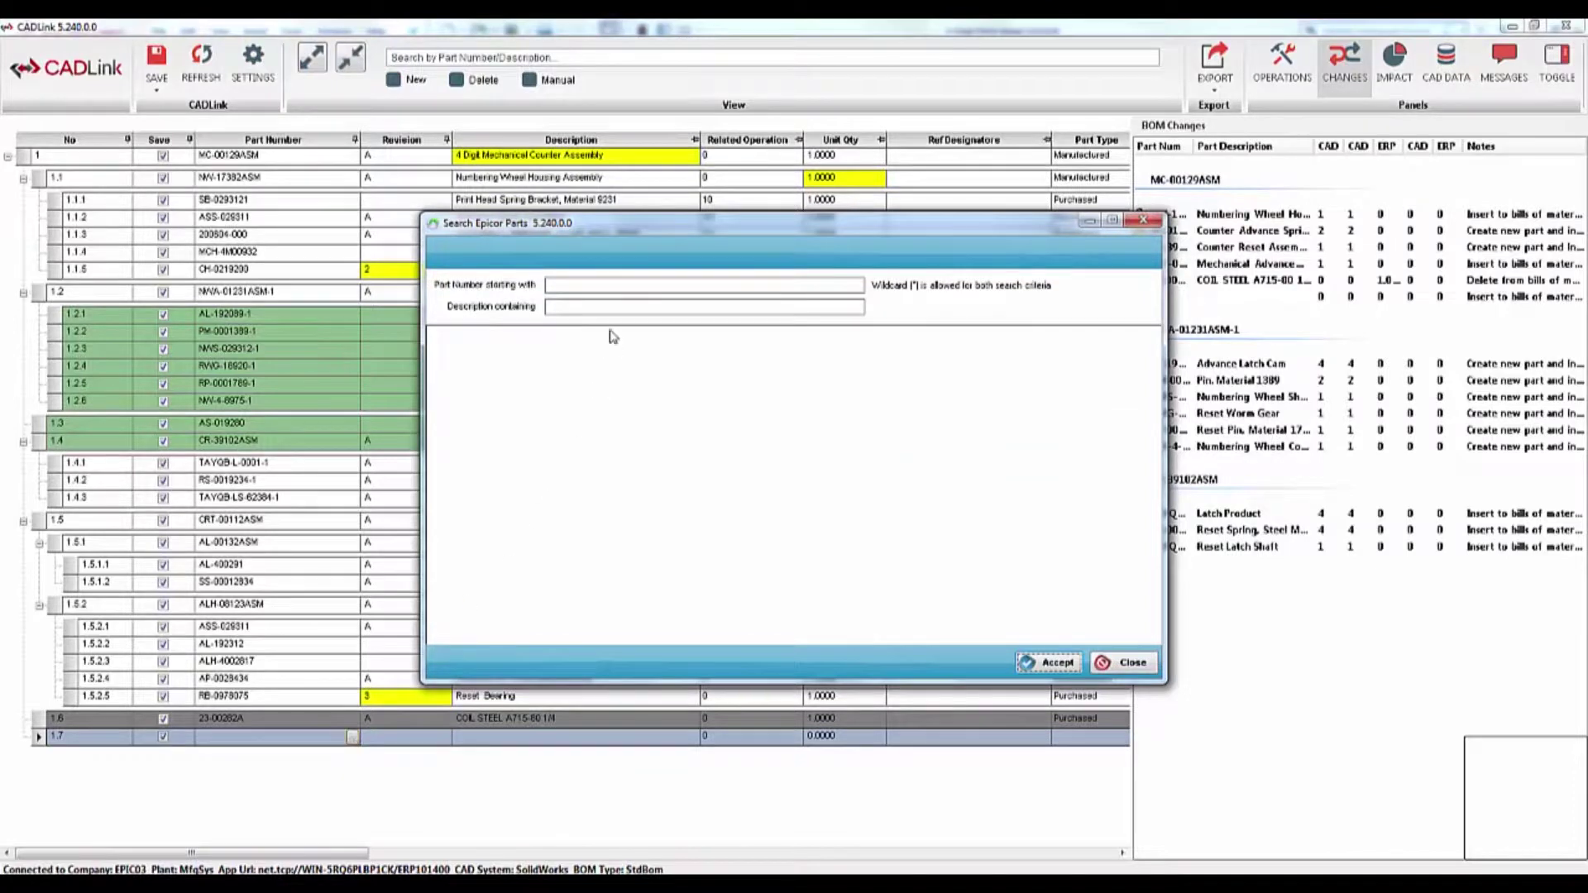
click(613, 306)
text(bolt)
key(Return)
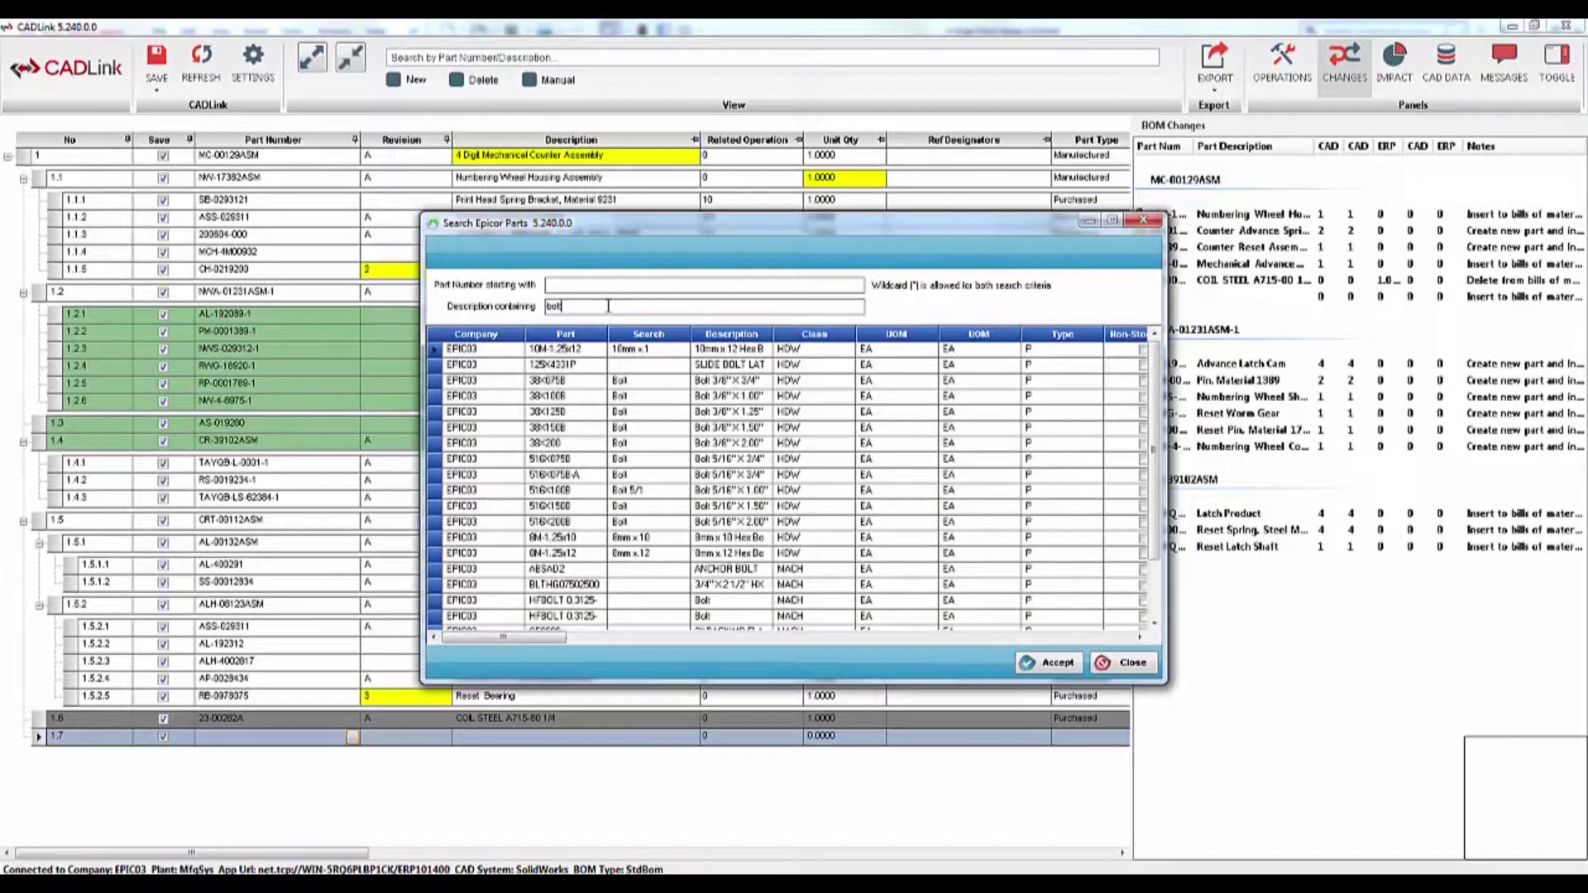
click(620, 350)
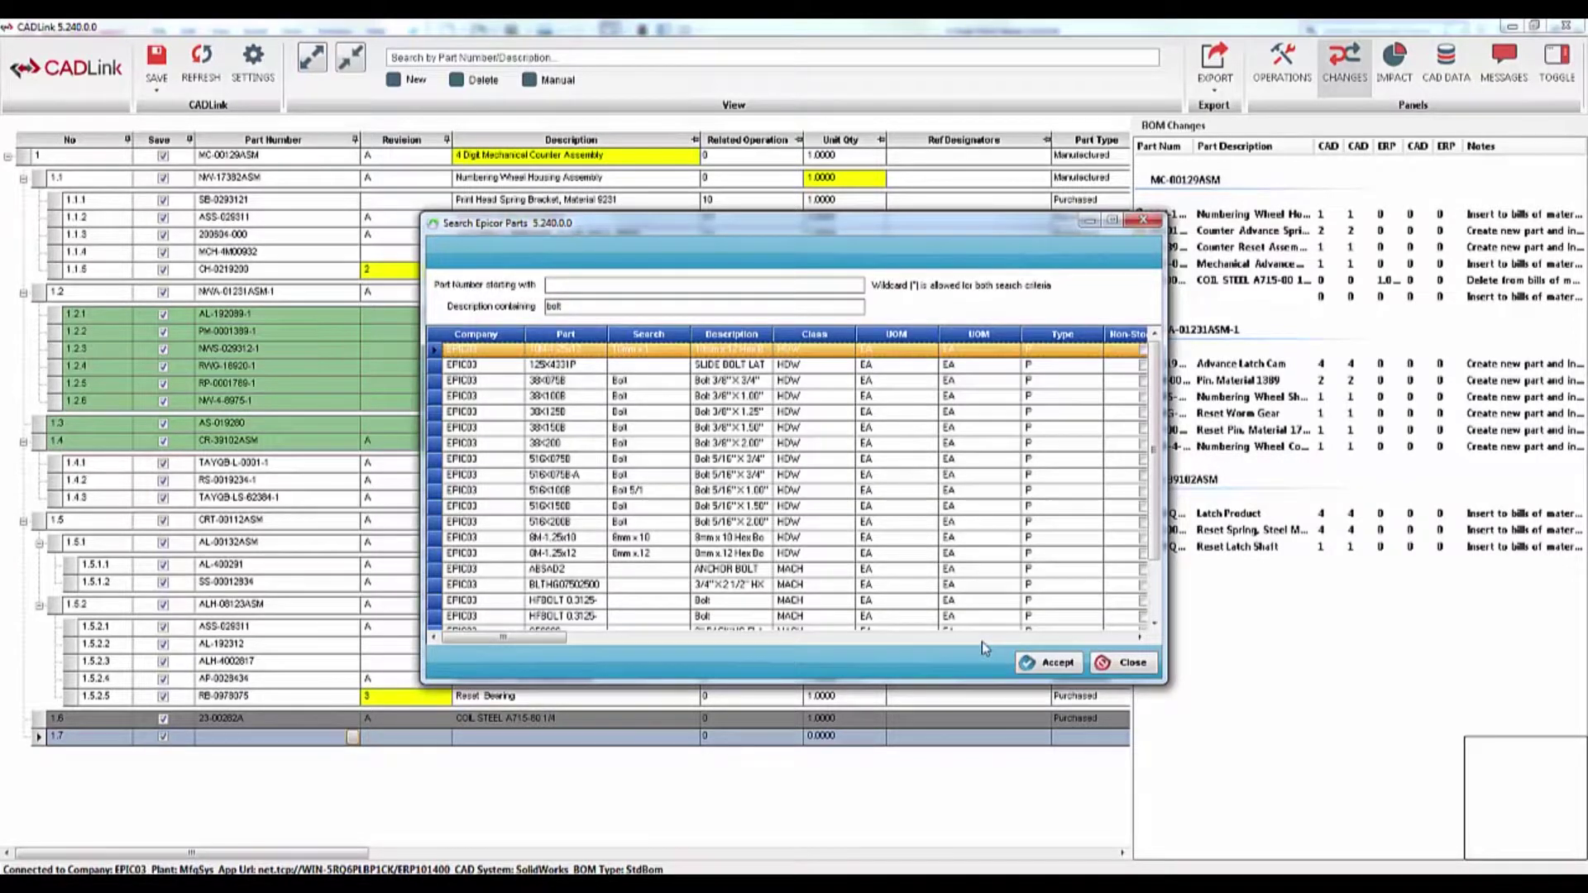
click(1047, 665)
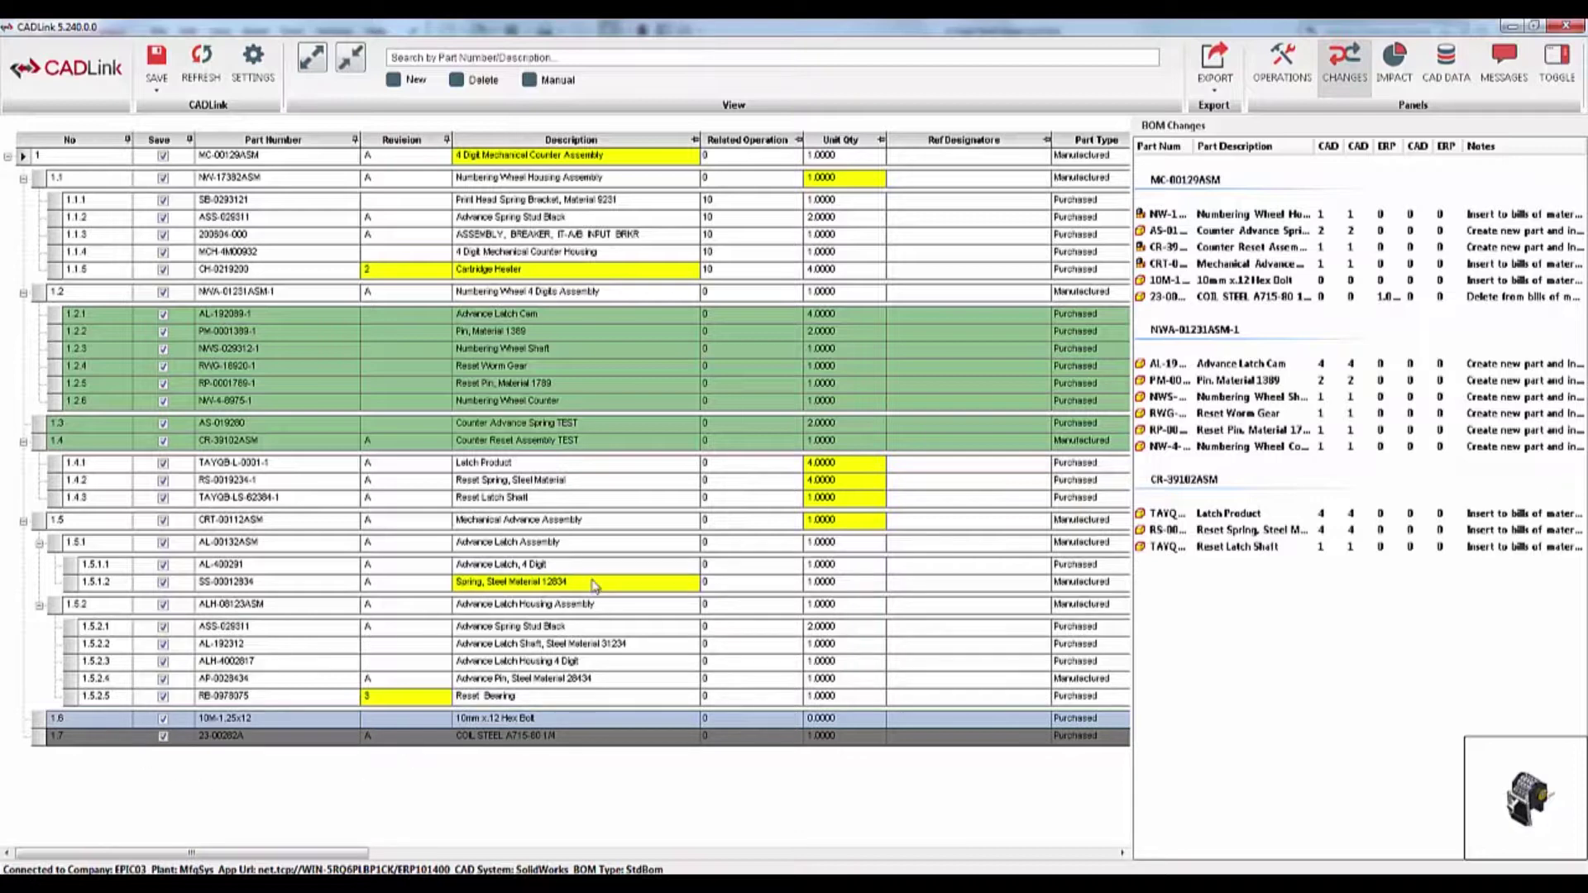
- Look through the product group choices for the Cartridge Heater part
mouse_move(594, 579)
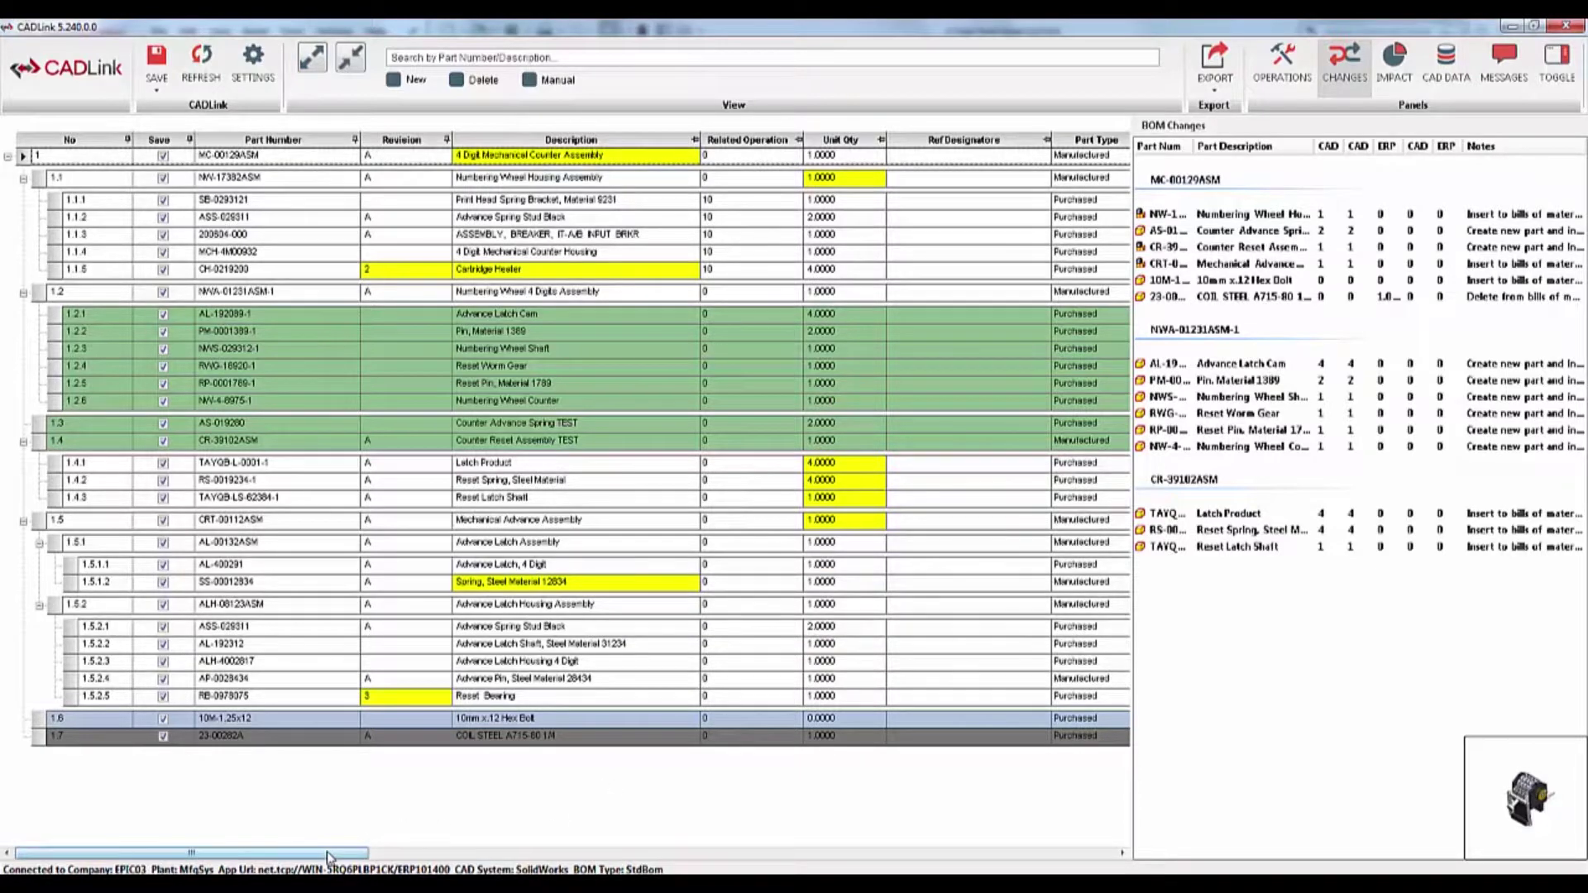
drag(329, 856, 656, 852)
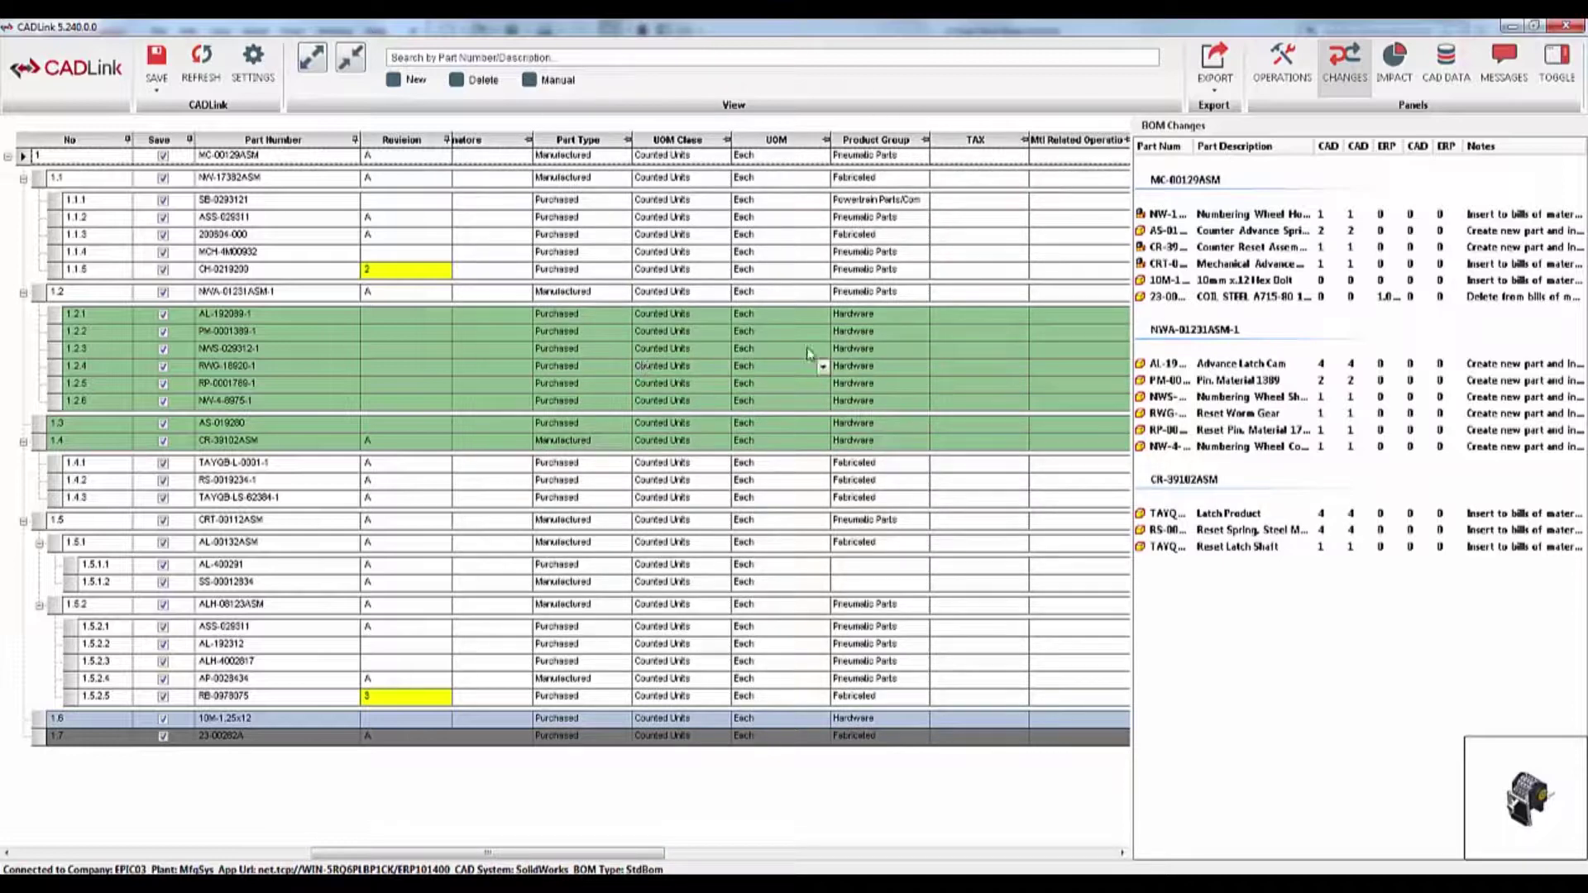
click(922, 271)
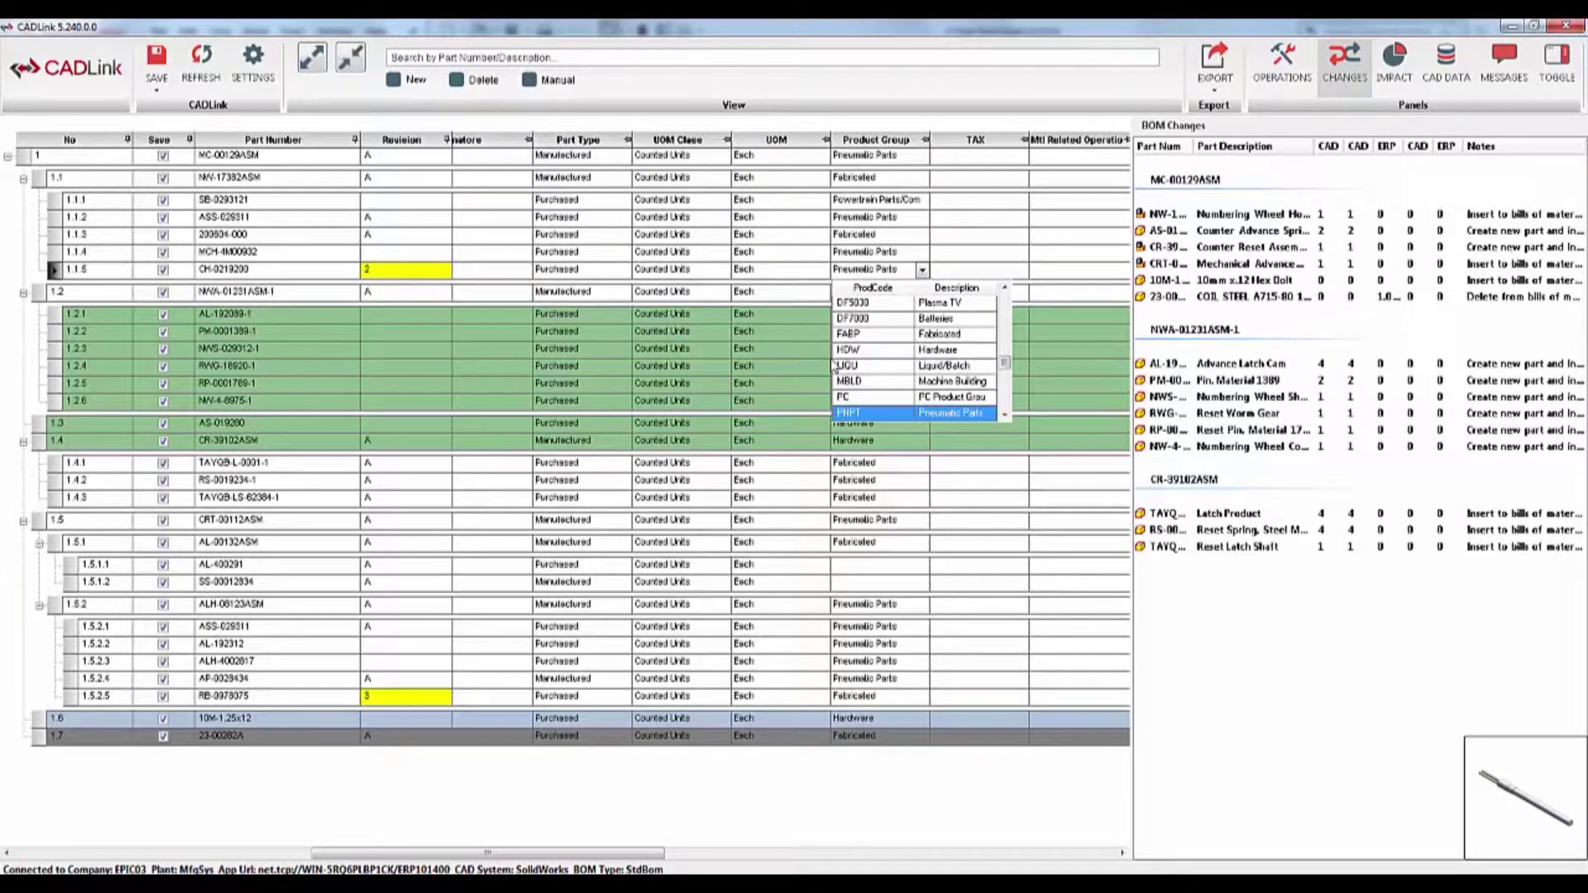
click(600, 854)
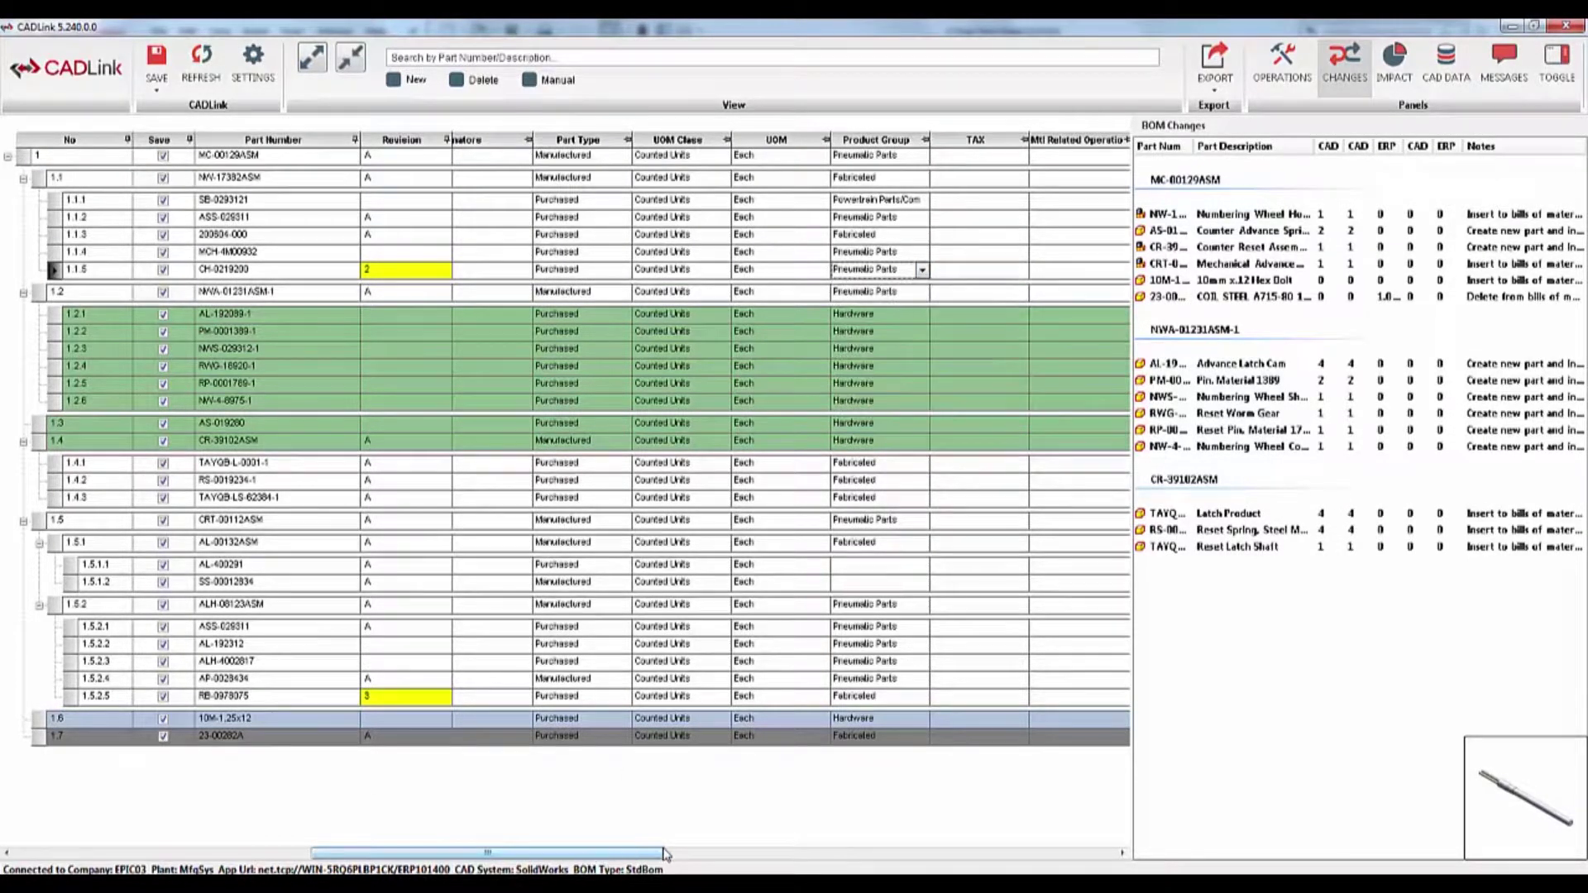
- Assign COIL STEEL A715-80 1/4 as the material part of Advance Latch Cam, searching part descriptions for "steel"
click(710, 854)
click(681, 316)
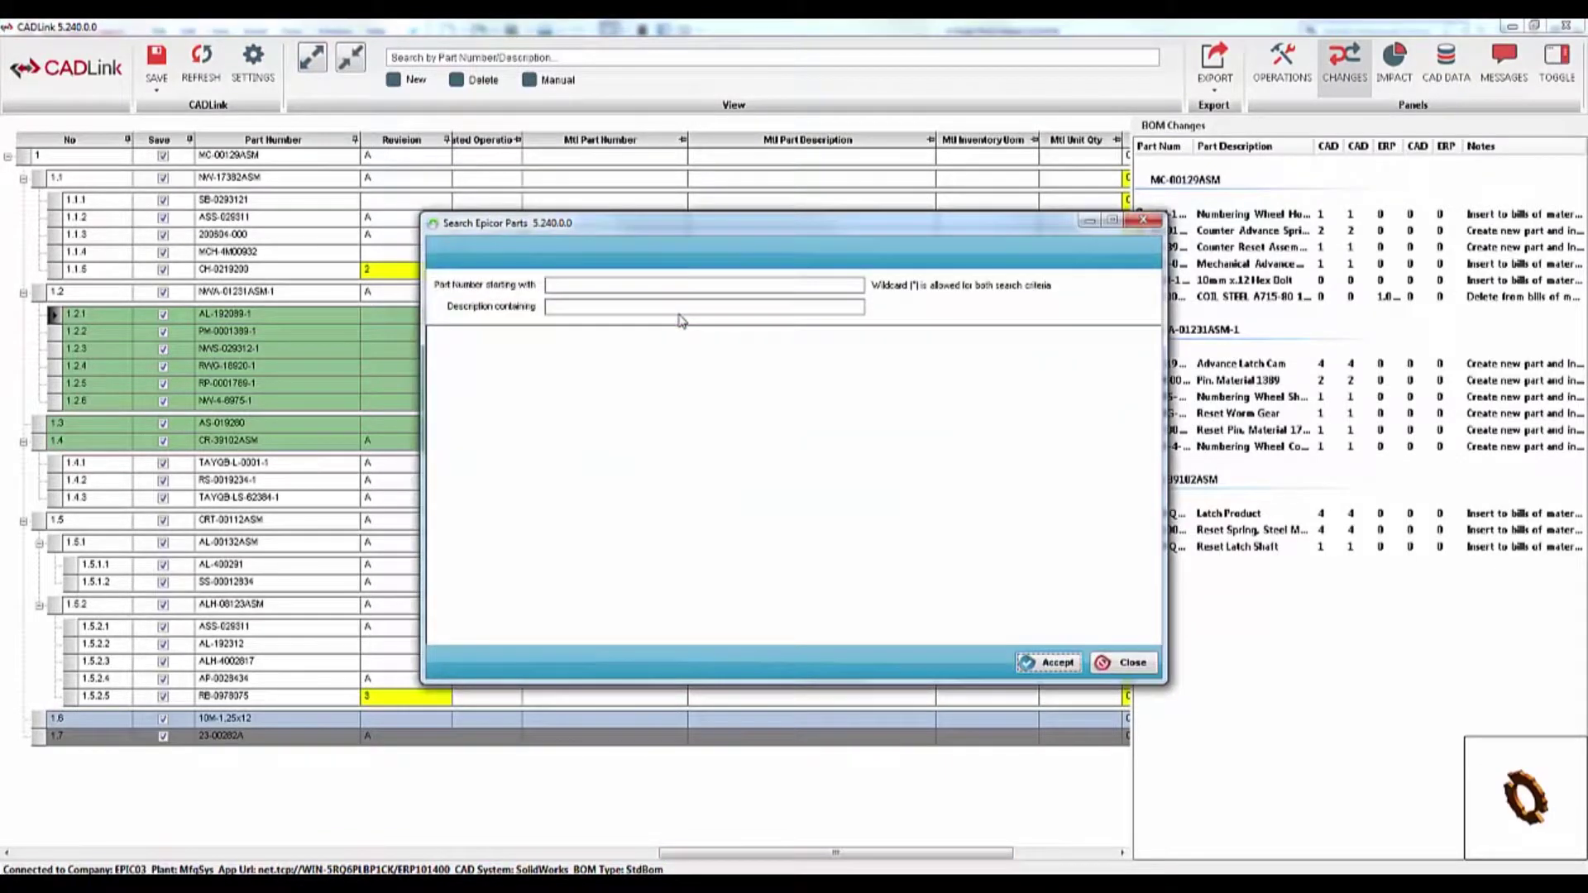
click(680, 314)
key(Return)
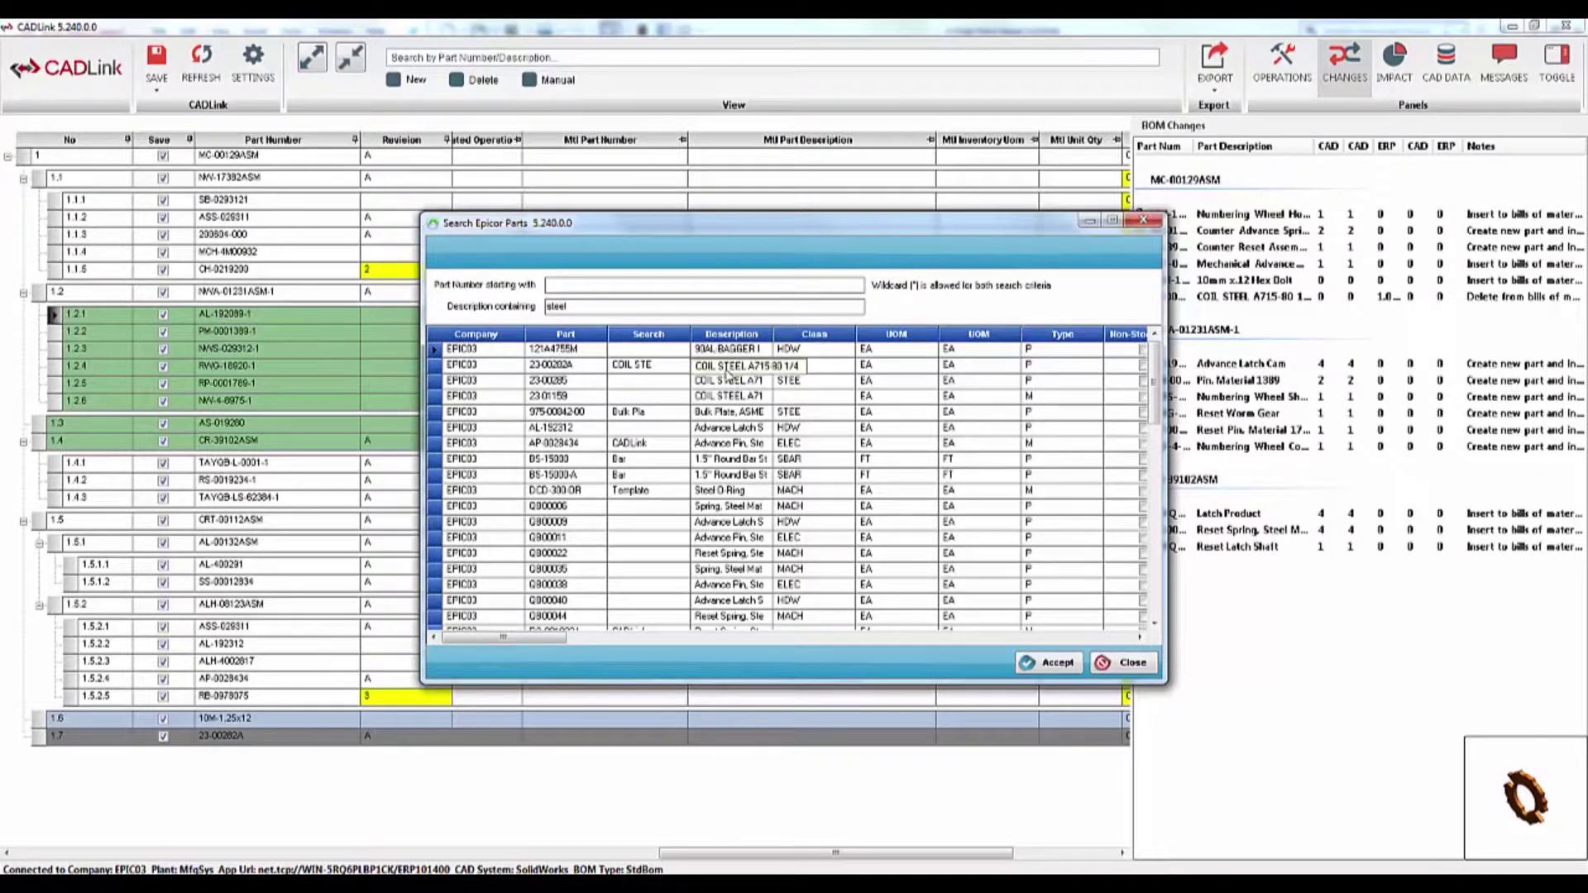
click(632, 369)
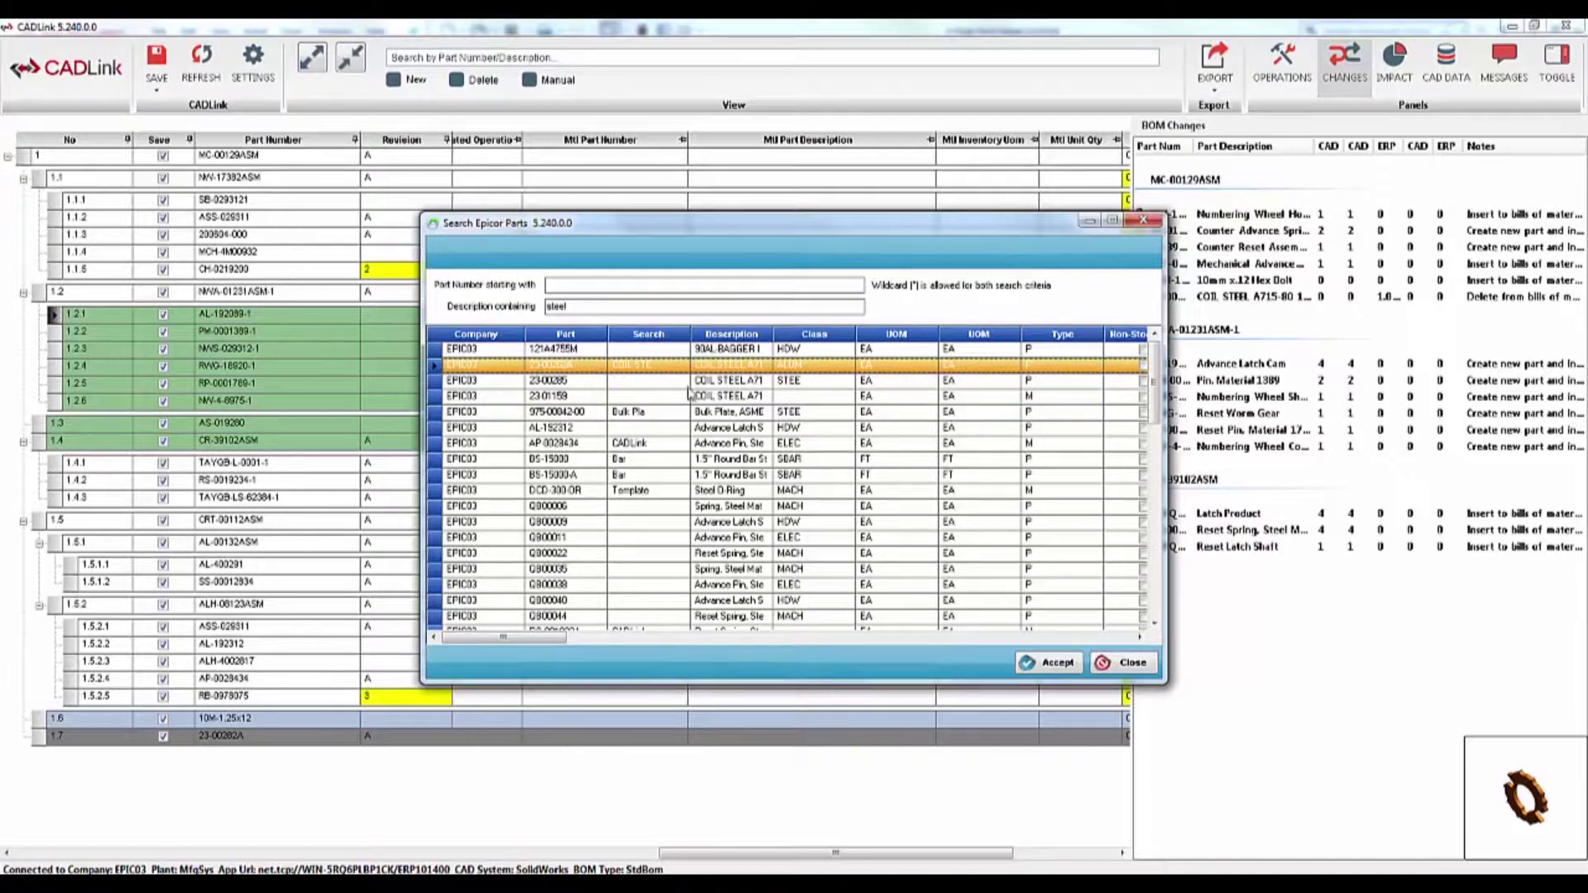
click(1056, 664)
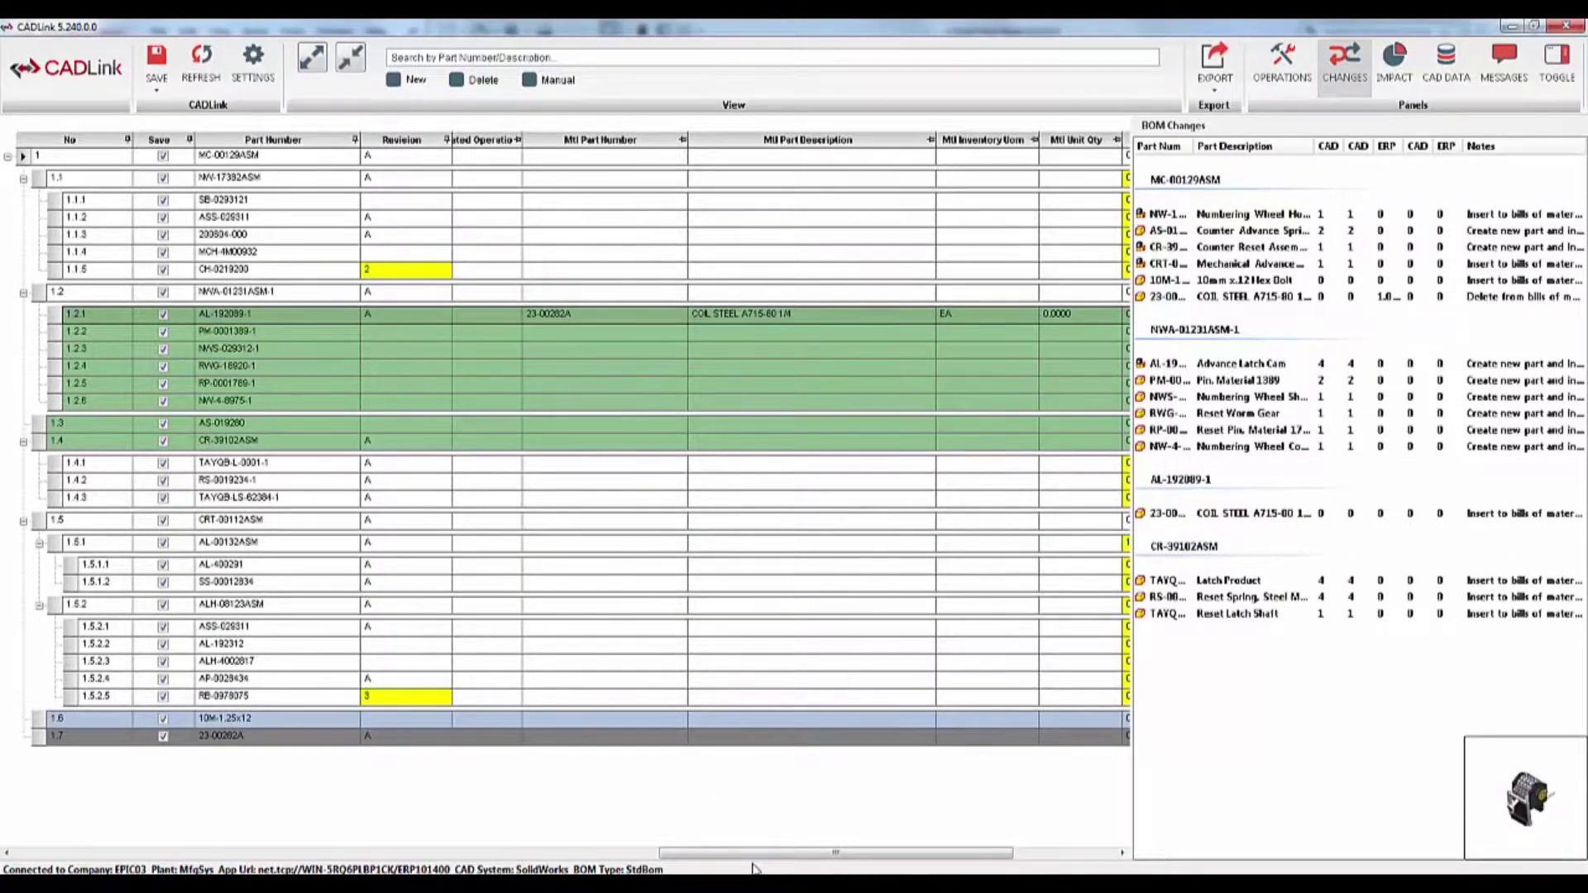
- Load operation template 4600-1 onto the top-level 4 Digit Mechanical Counter Assembly
drag(687, 852, 38, 802)
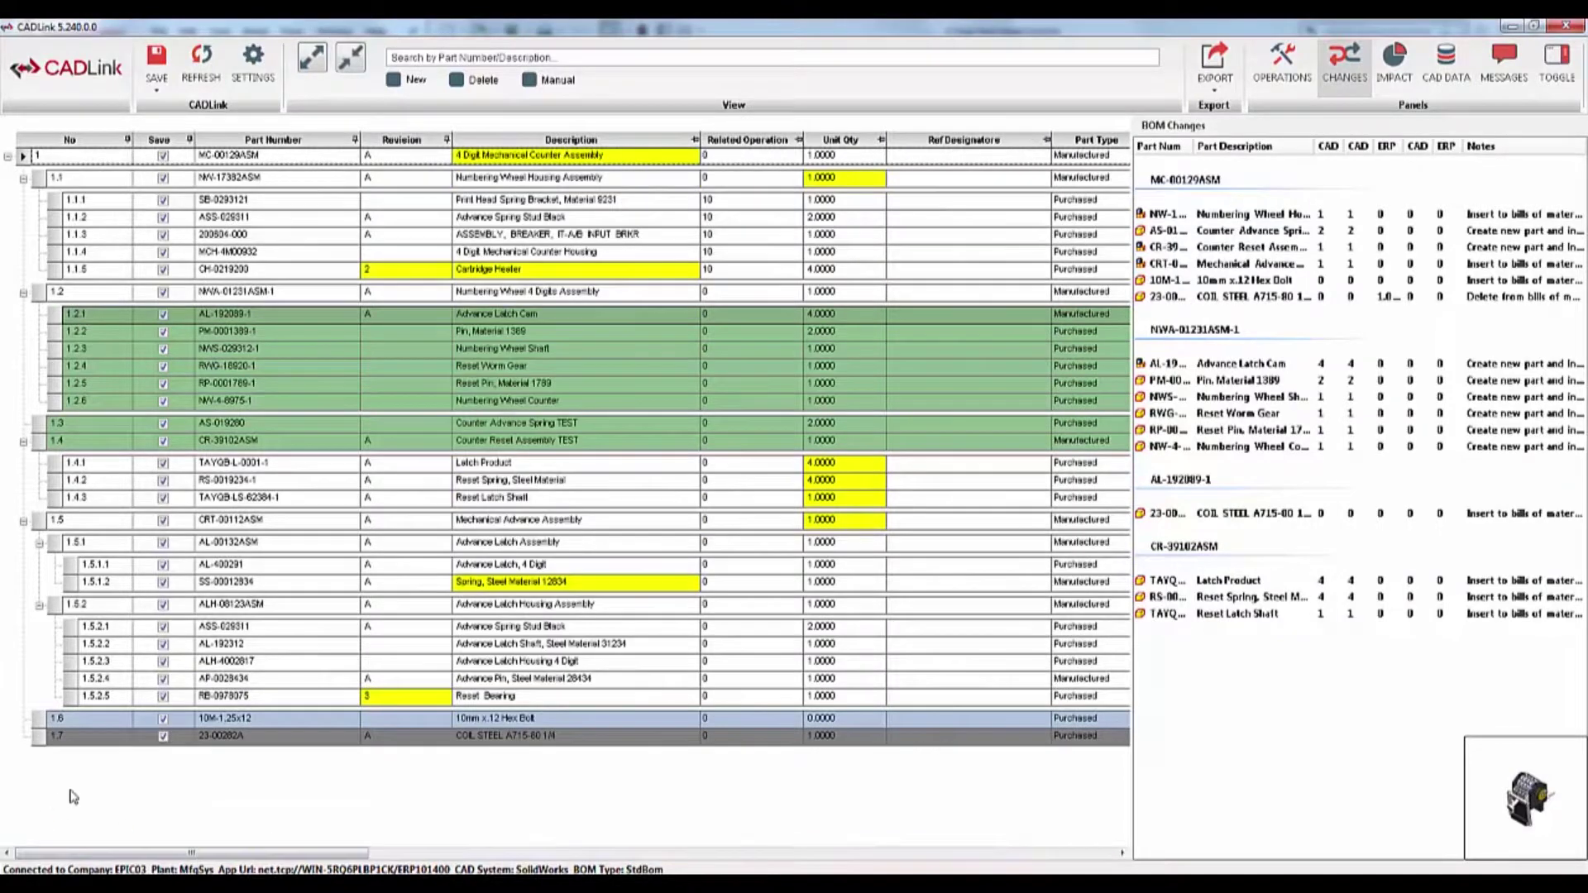
click(1284, 60)
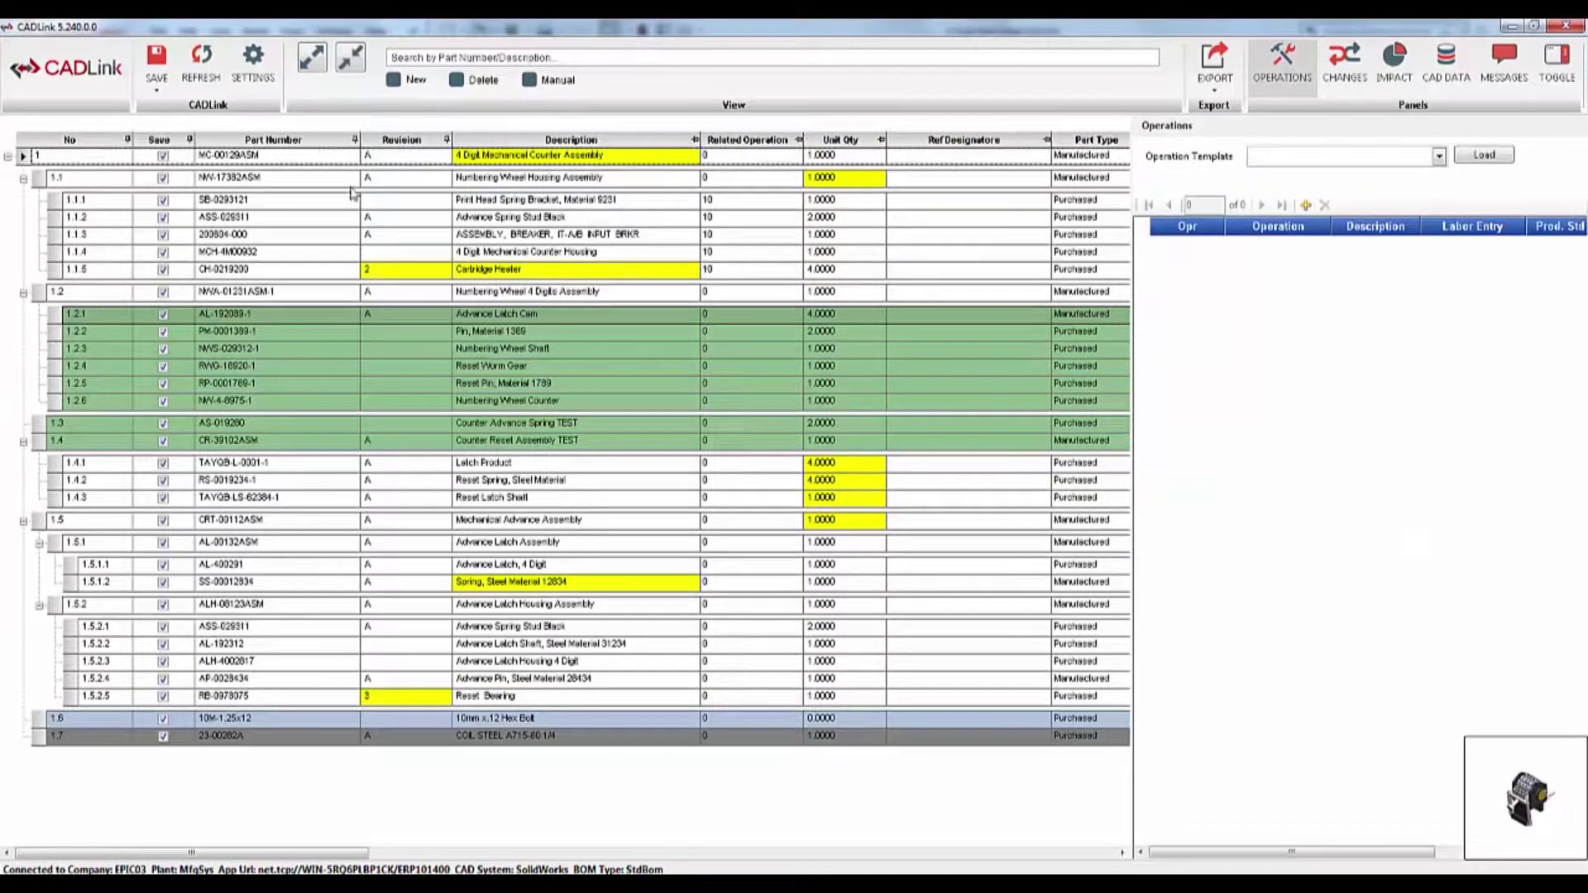
click(25, 159)
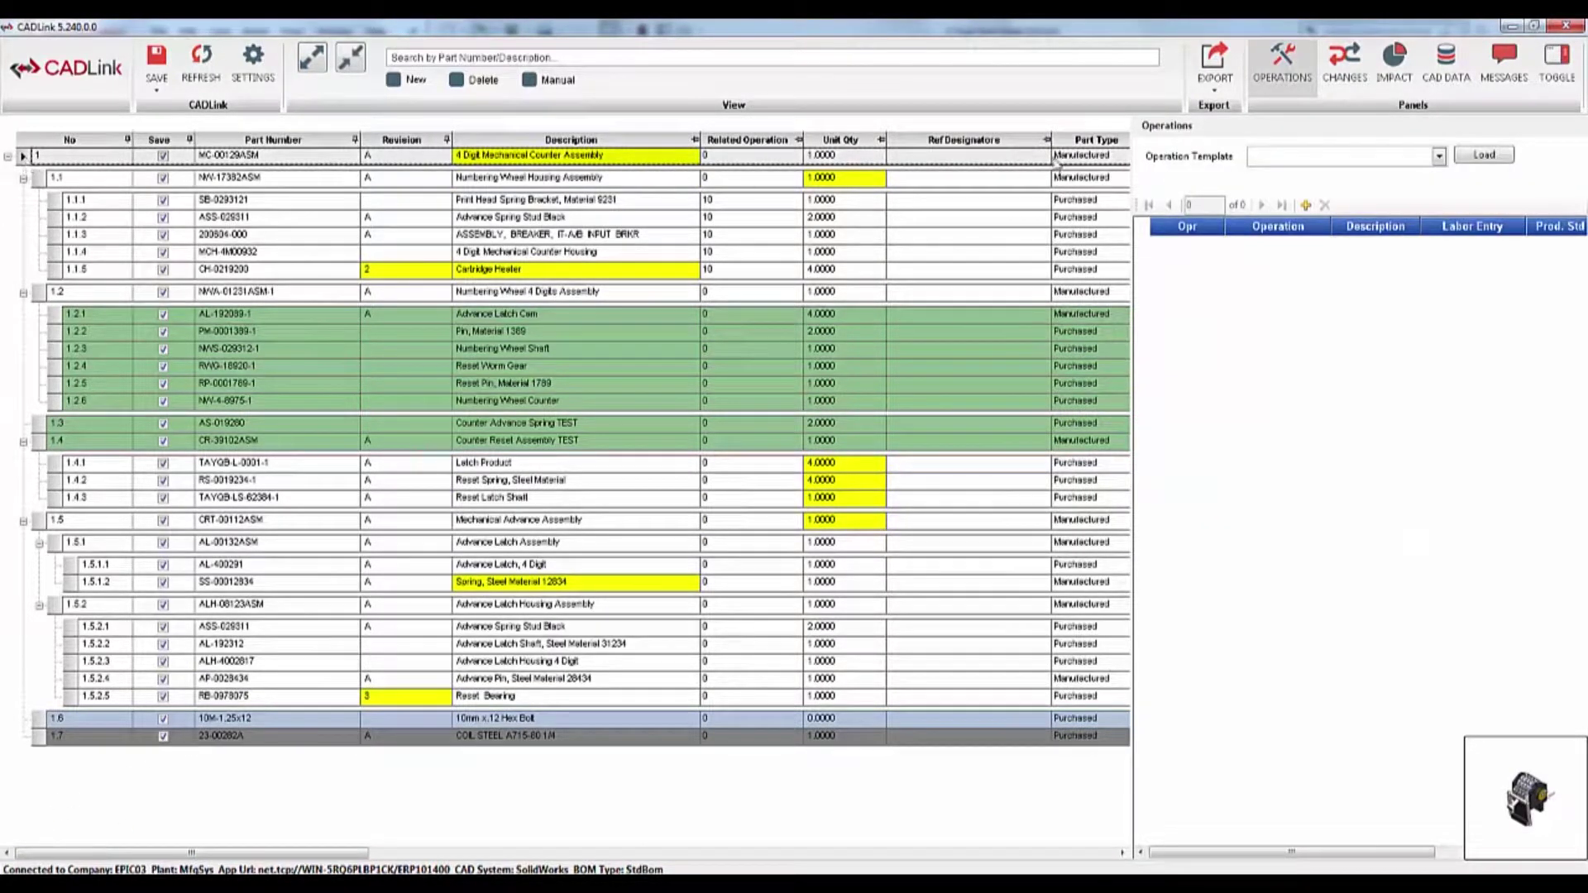
click(1440, 160)
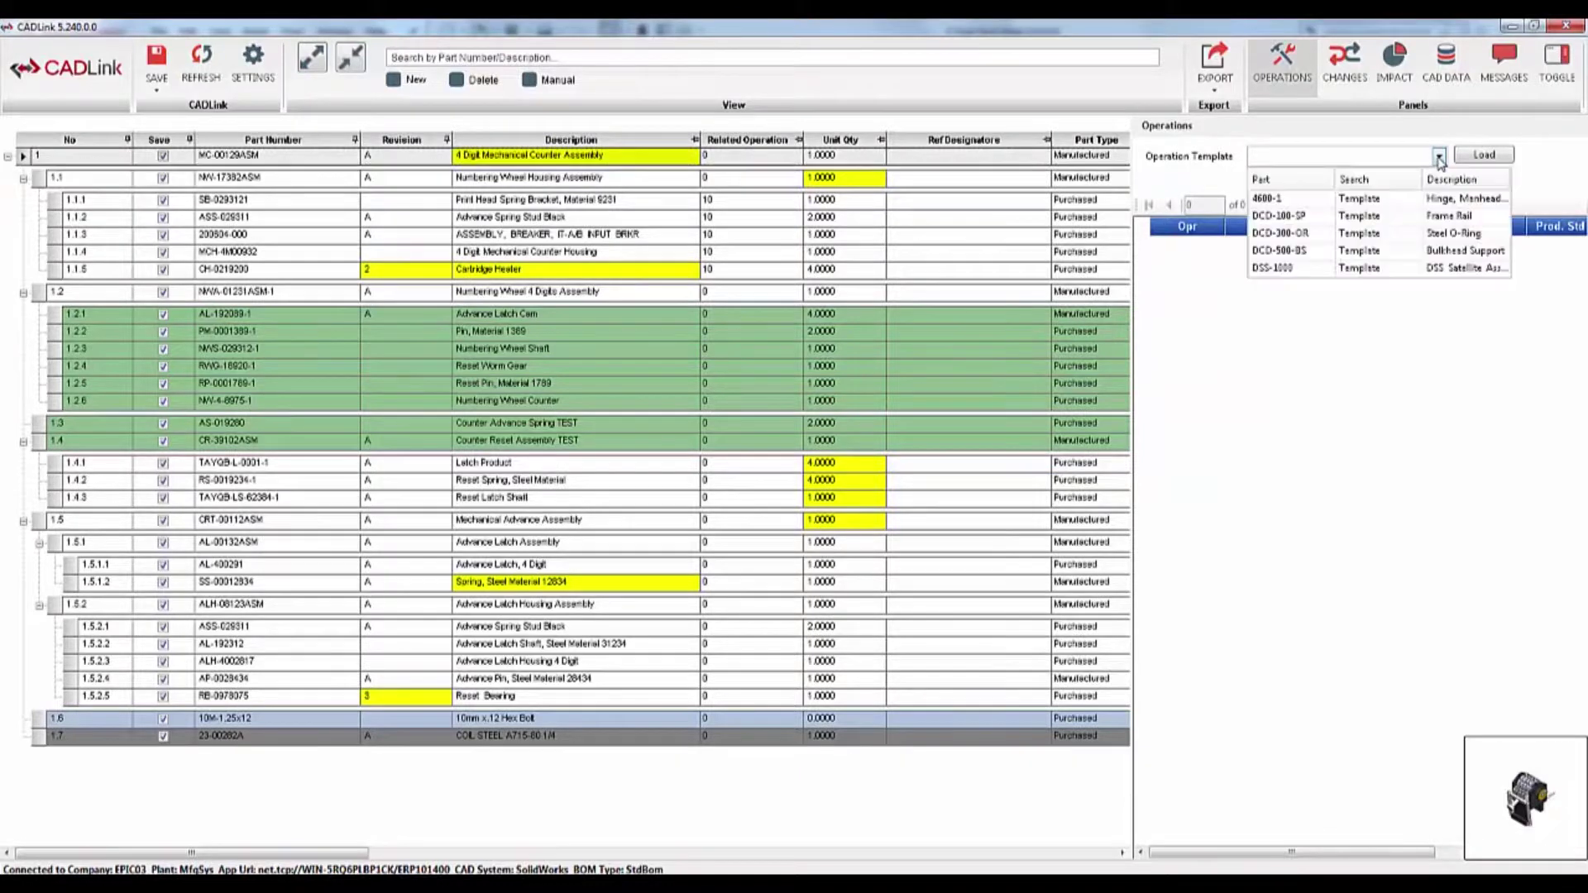
click(1411, 204)
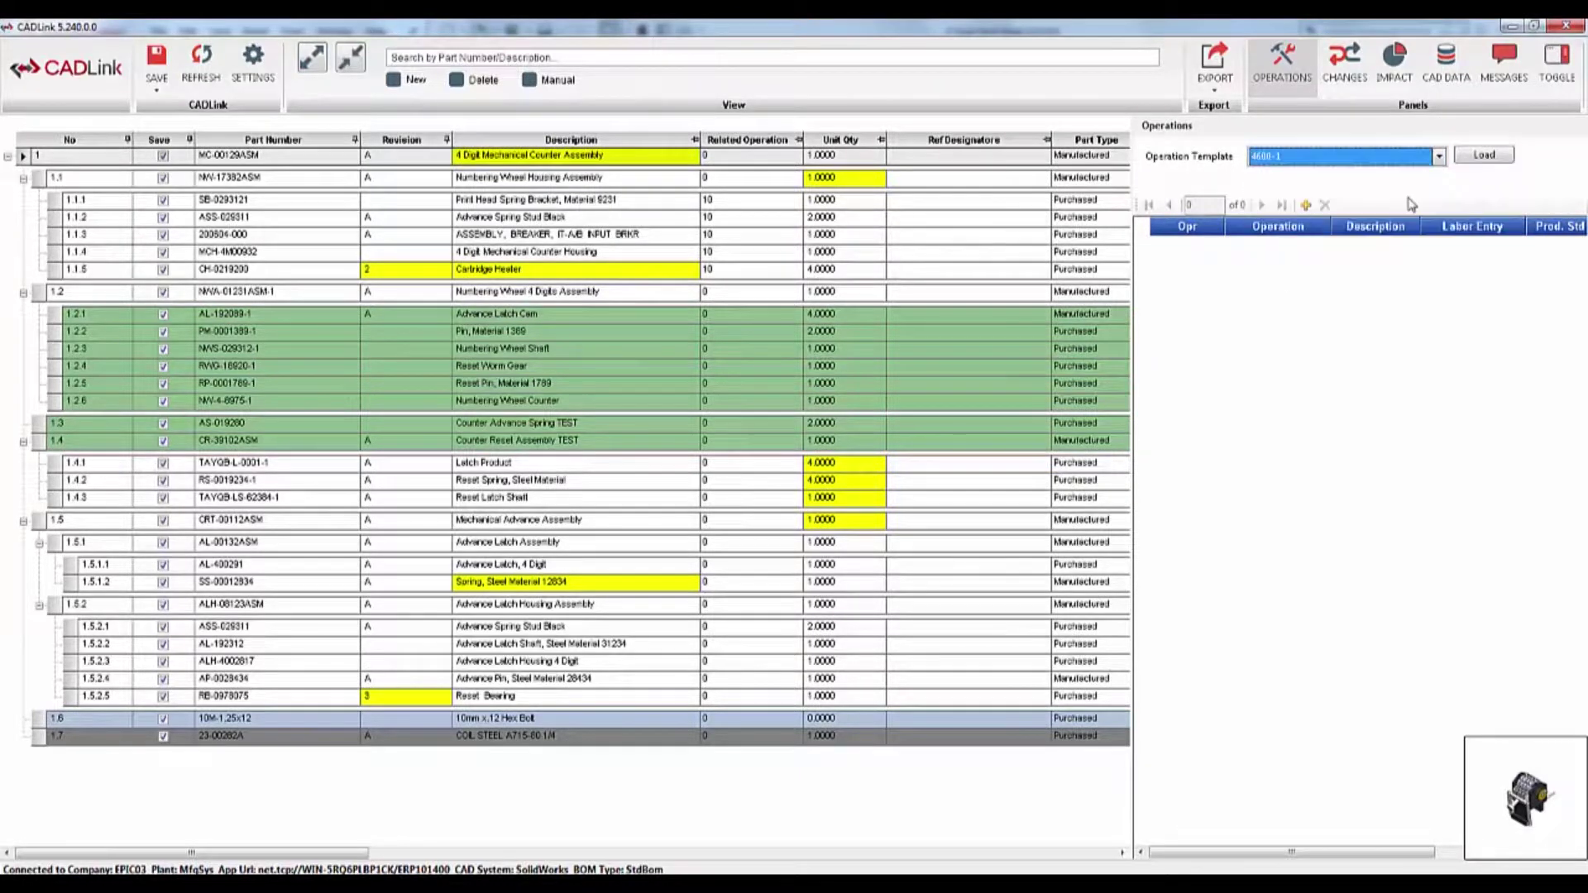
click(1482, 159)
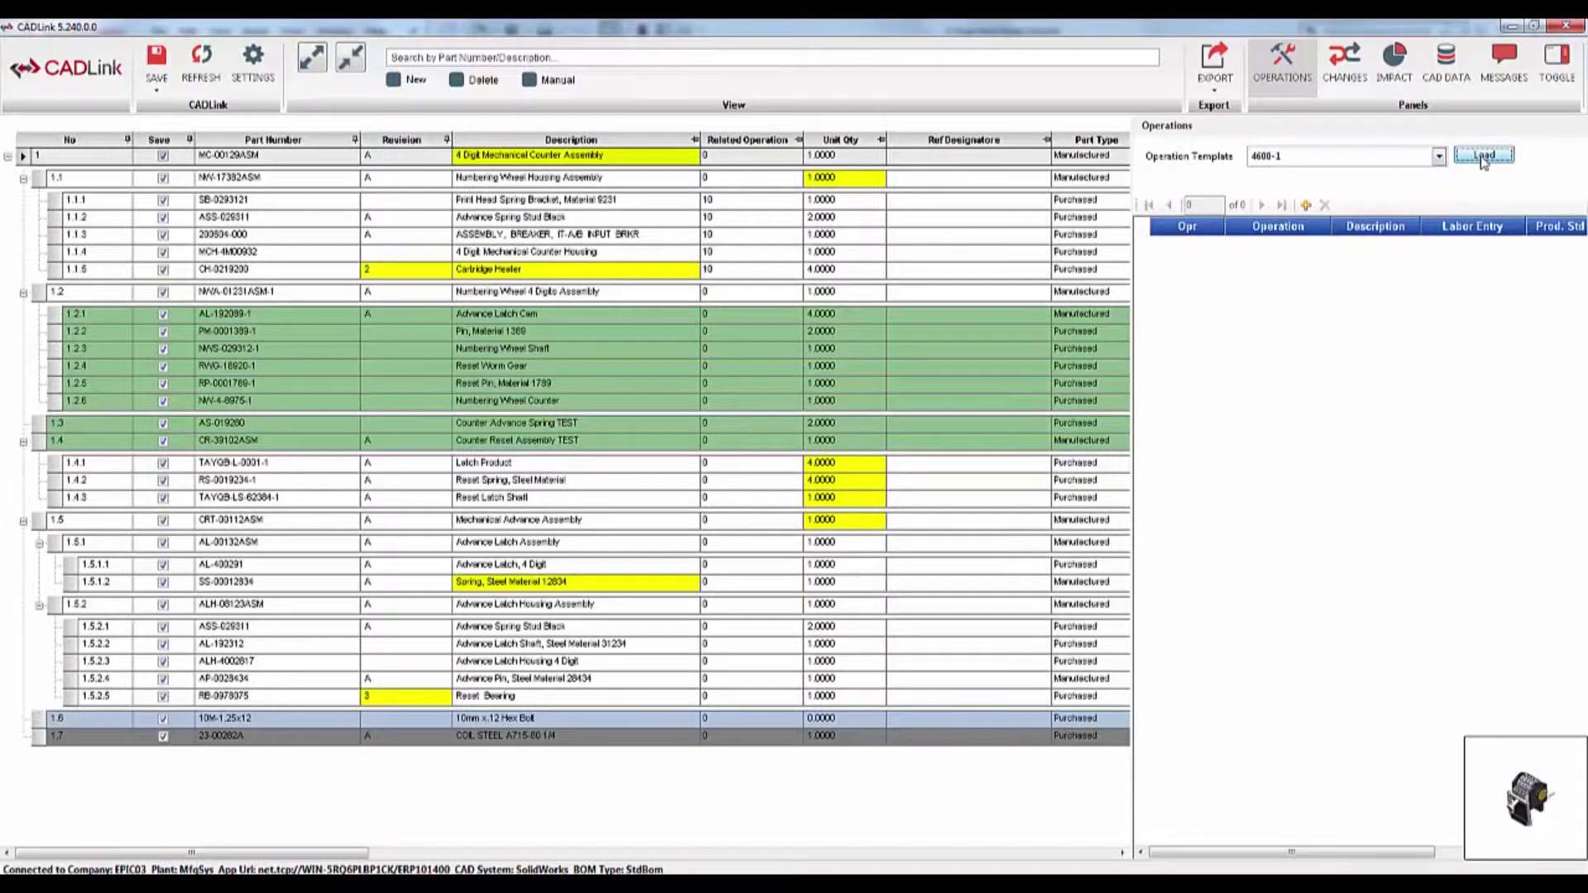
- Set the related operation of the Numbering Wheel Housing Assembly to 10, Laser
mouse_move(801, 180)
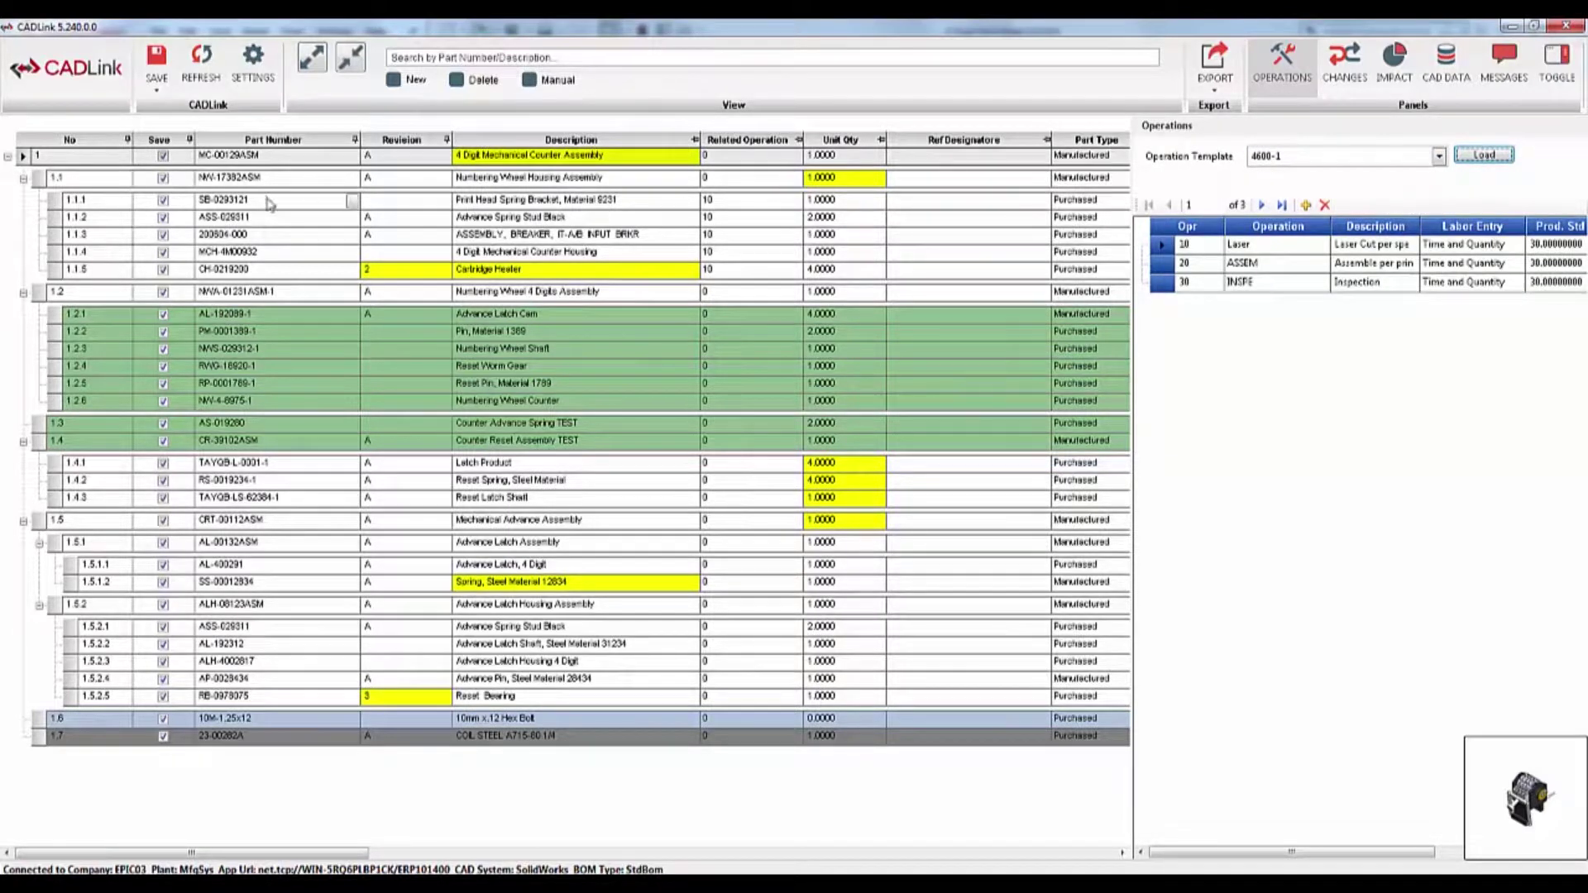
click(803, 179)
click(796, 179)
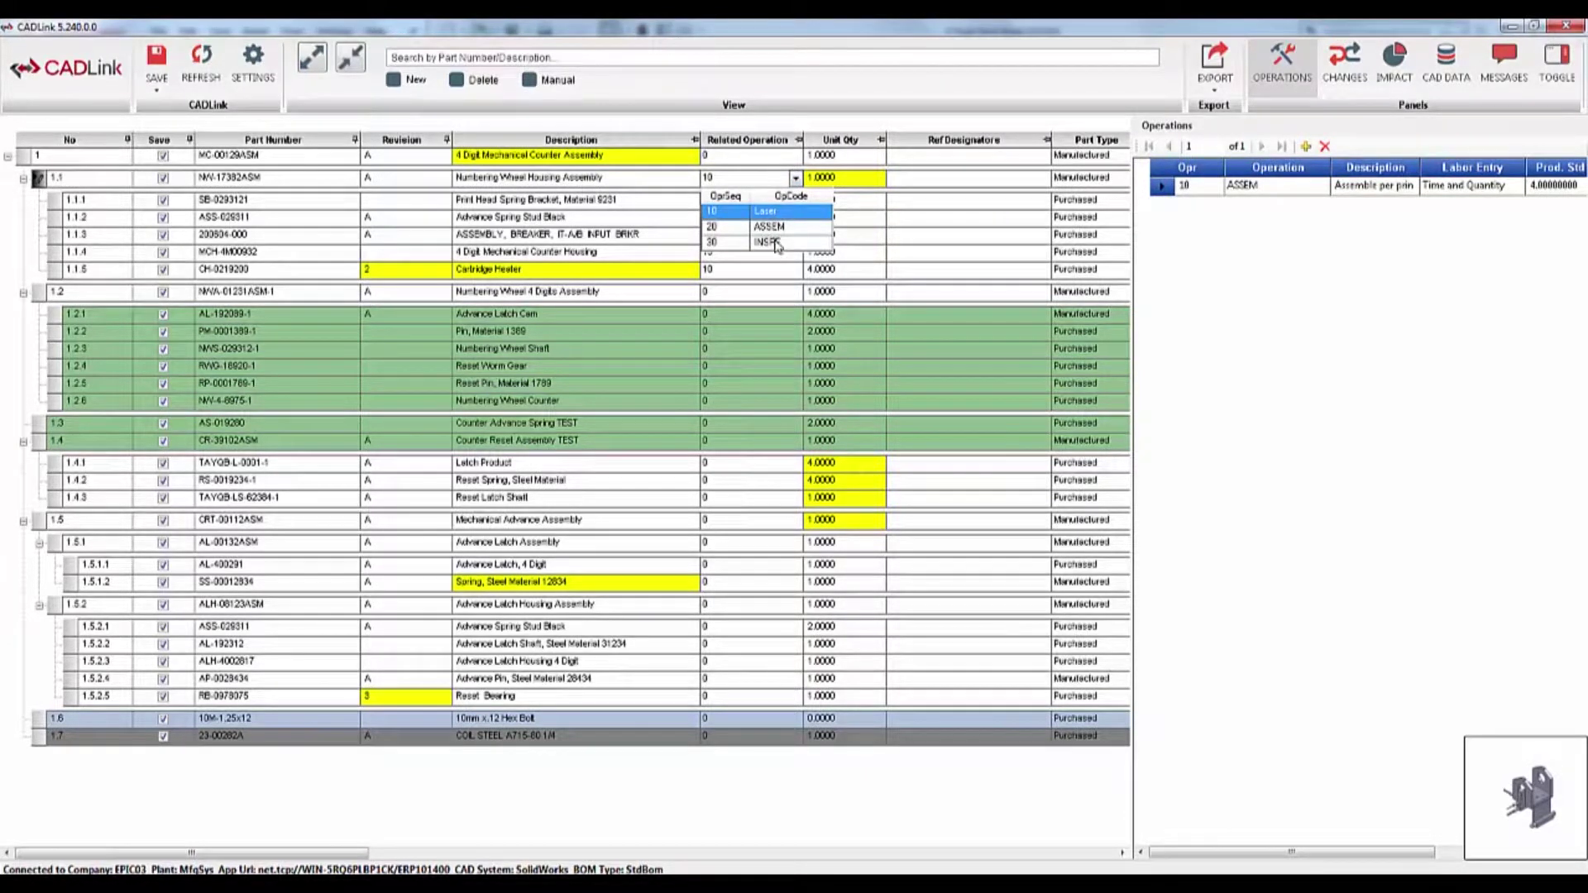
click(757, 212)
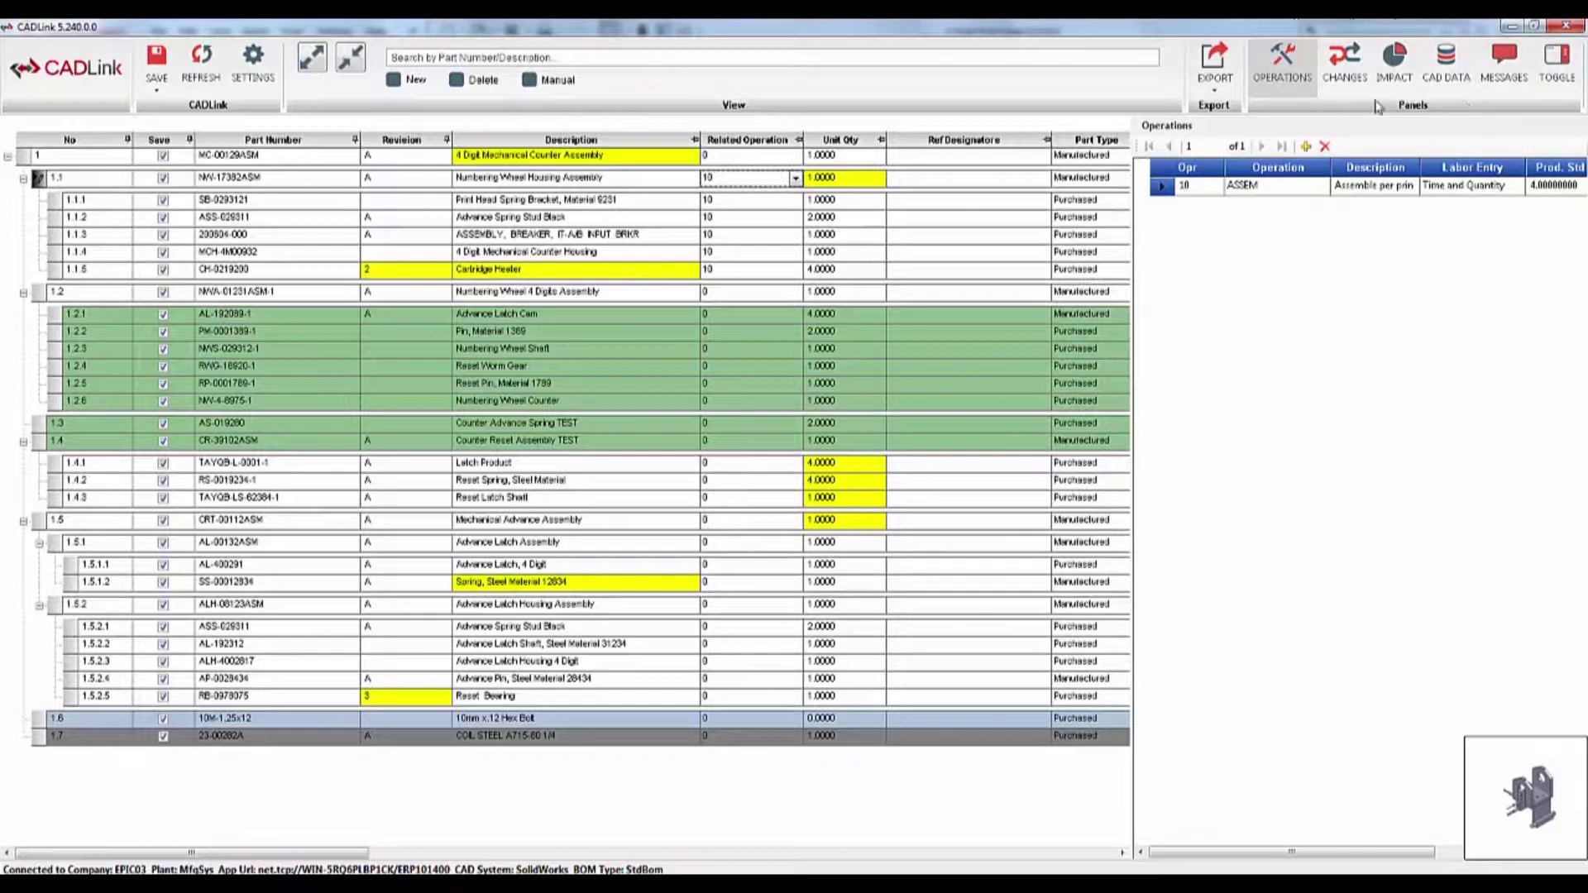
- Review the pending BOM changes and the export formats offered for them
click(1335, 75)
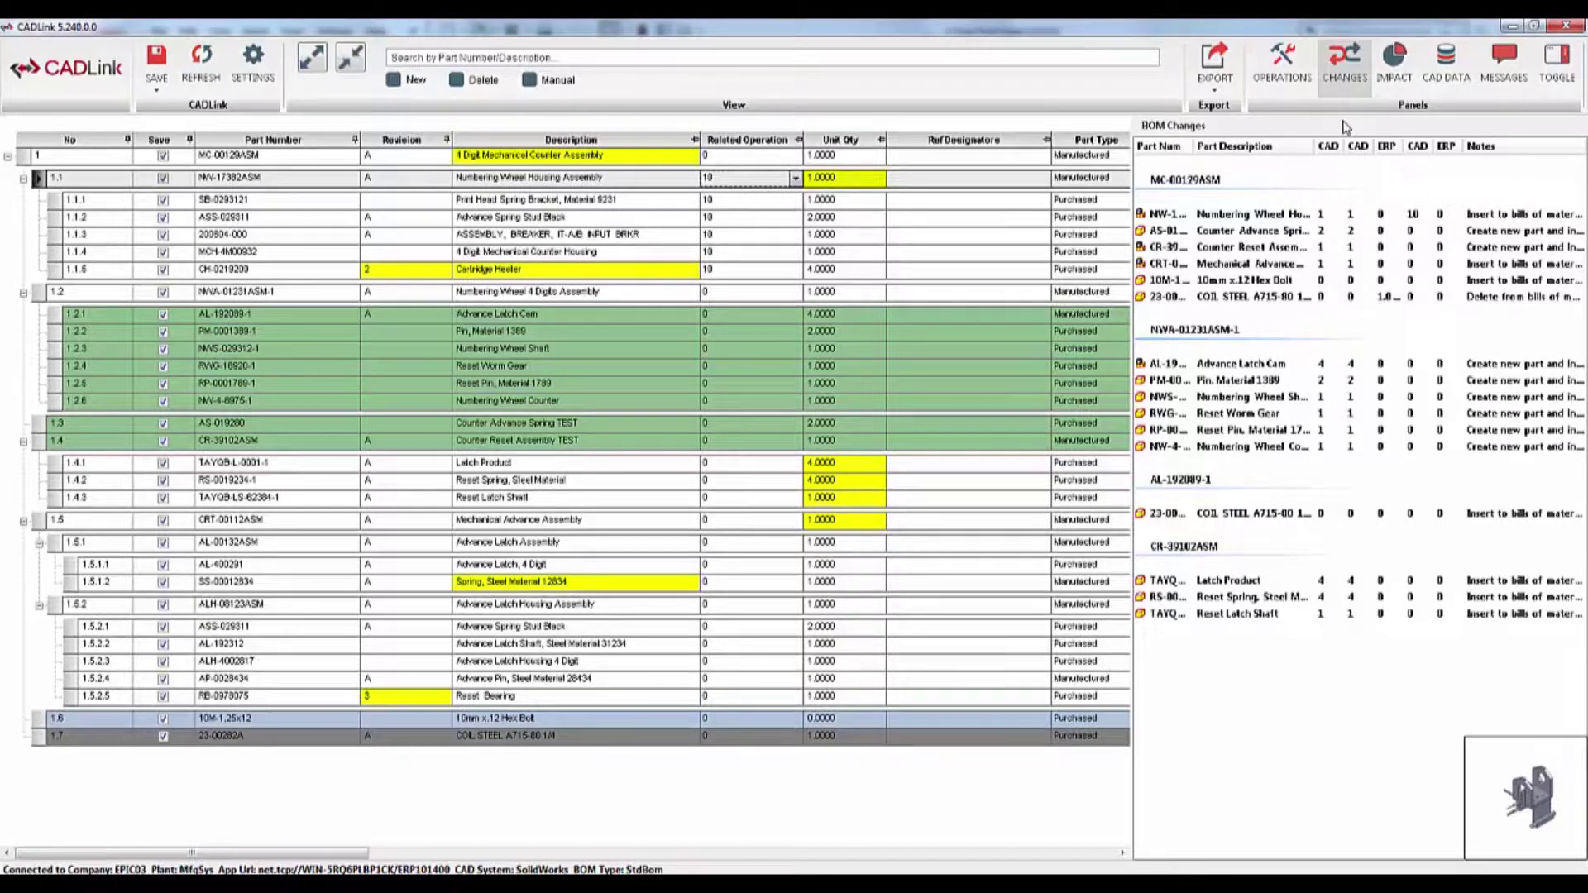
click(1223, 93)
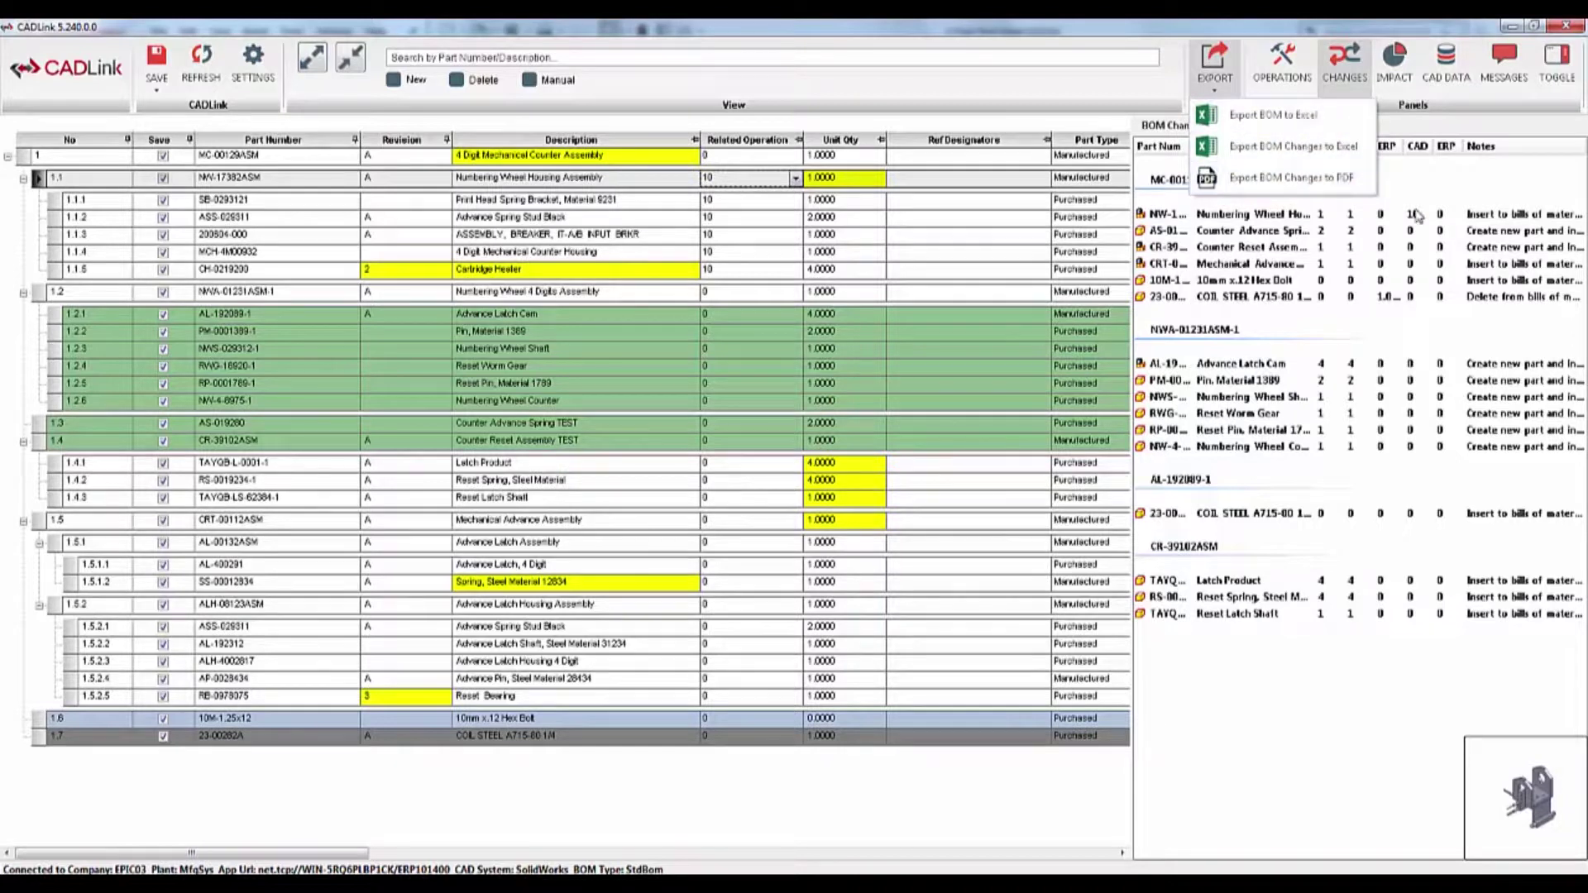
- Examine the Numbering Wheel Housing Assembly's manufacturing impact: inventory, purchase orders, job orders, where-used and cost summary
click(1390, 66)
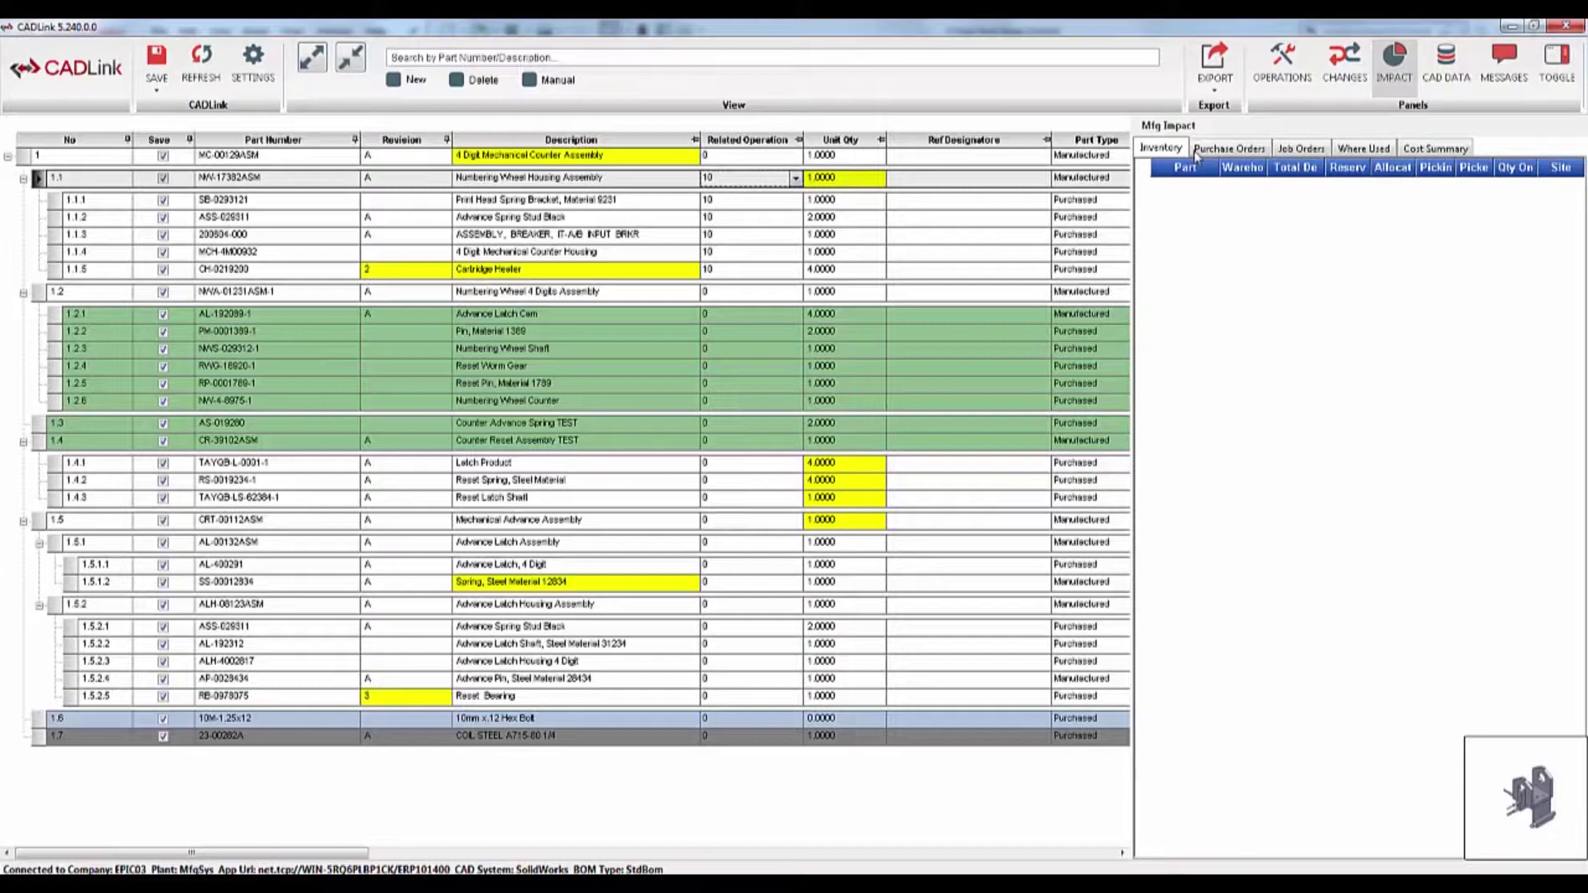
click(1233, 149)
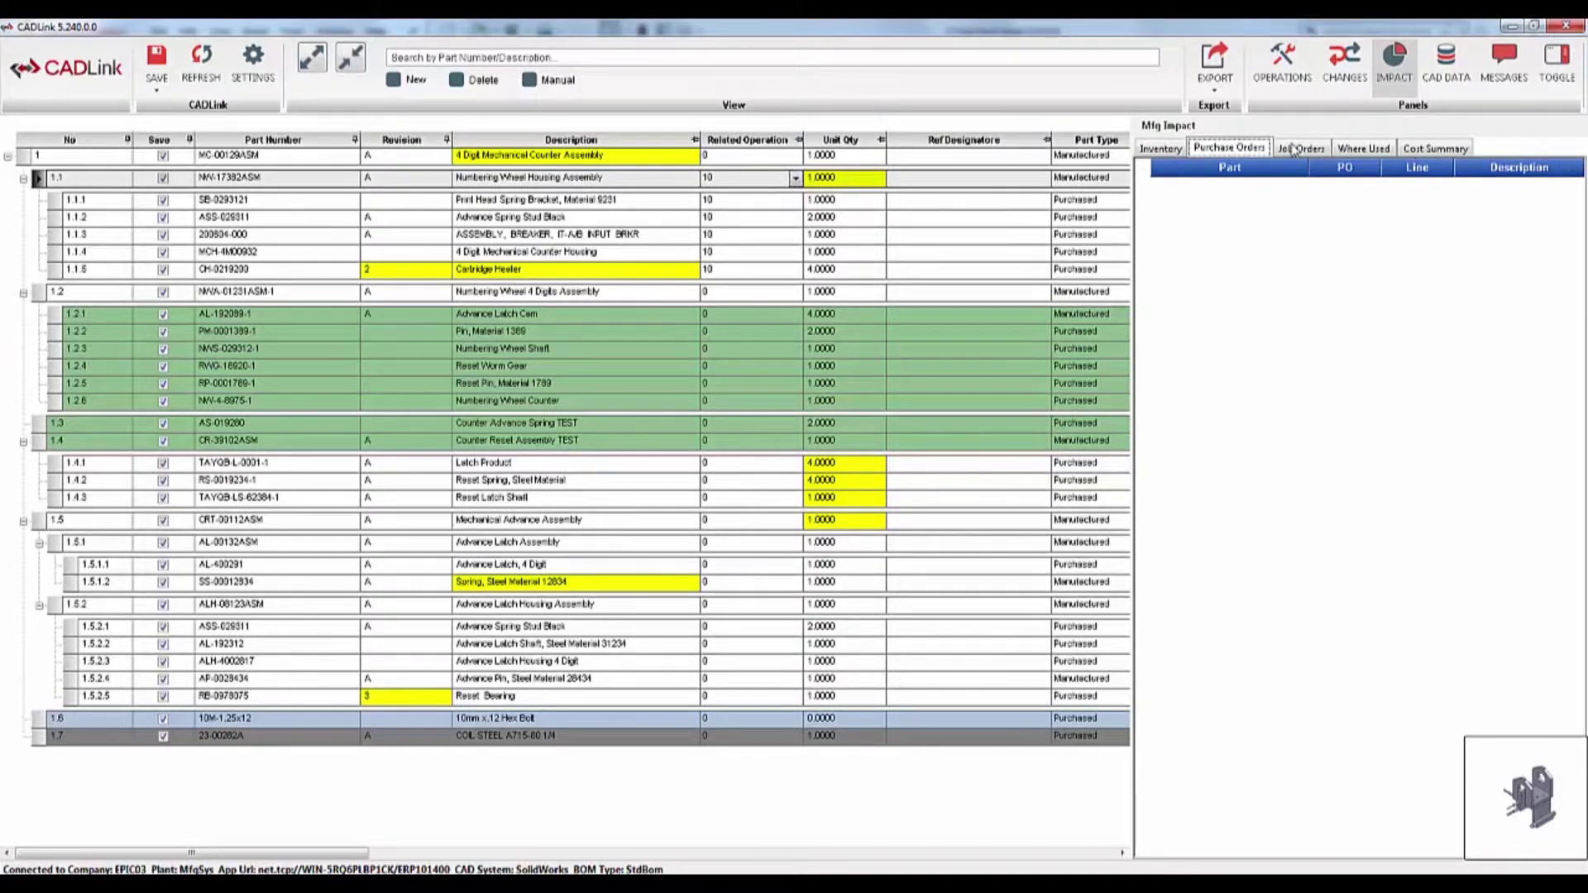
click(1295, 149)
click(1353, 152)
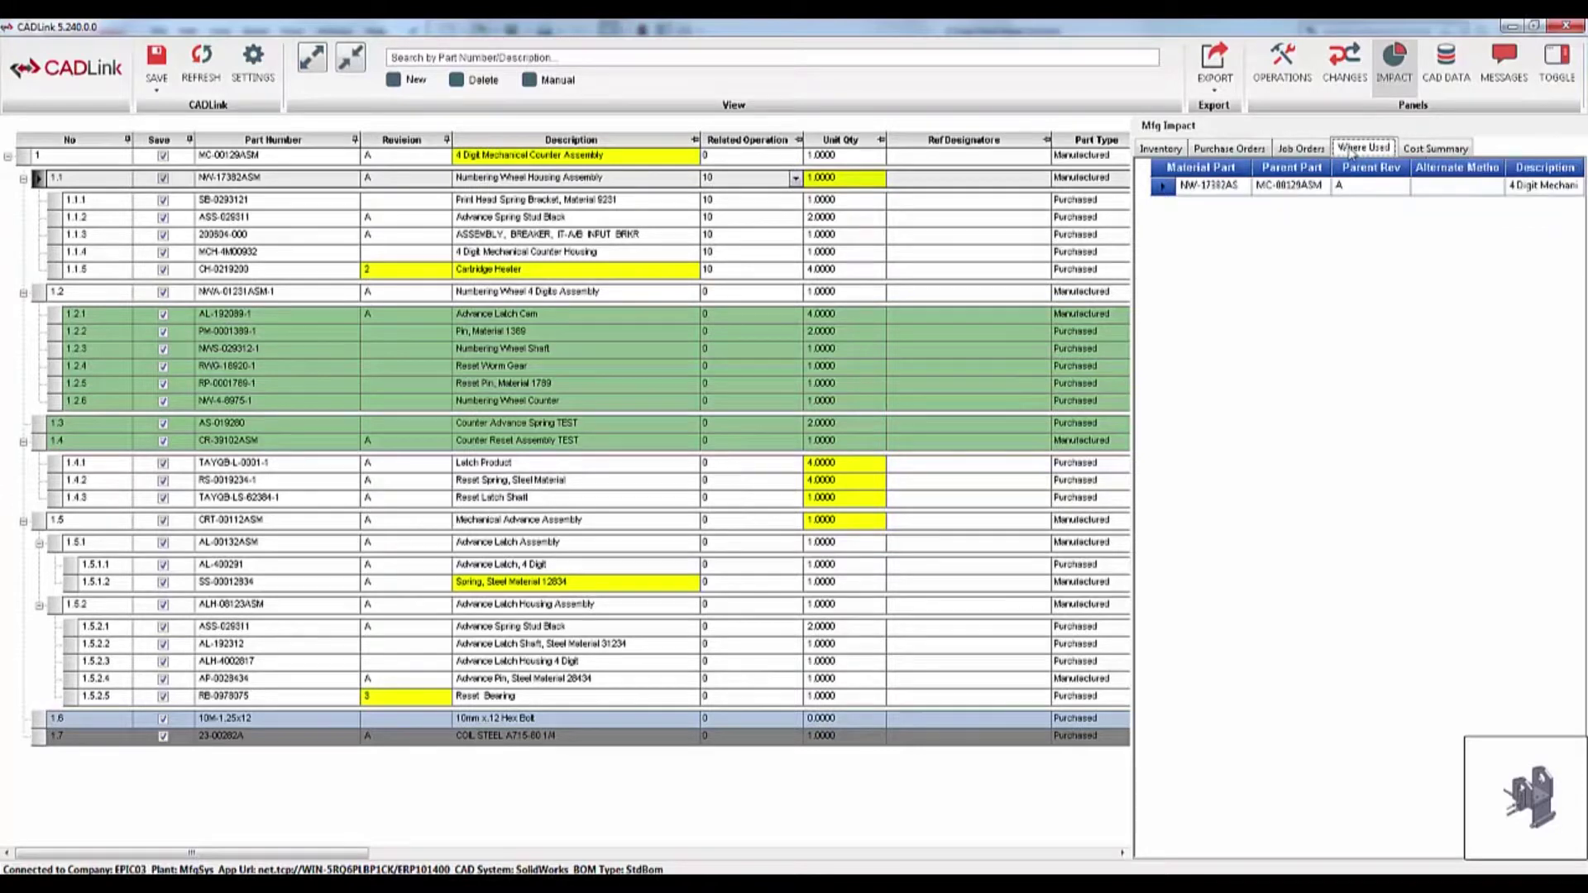
click(1417, 152)
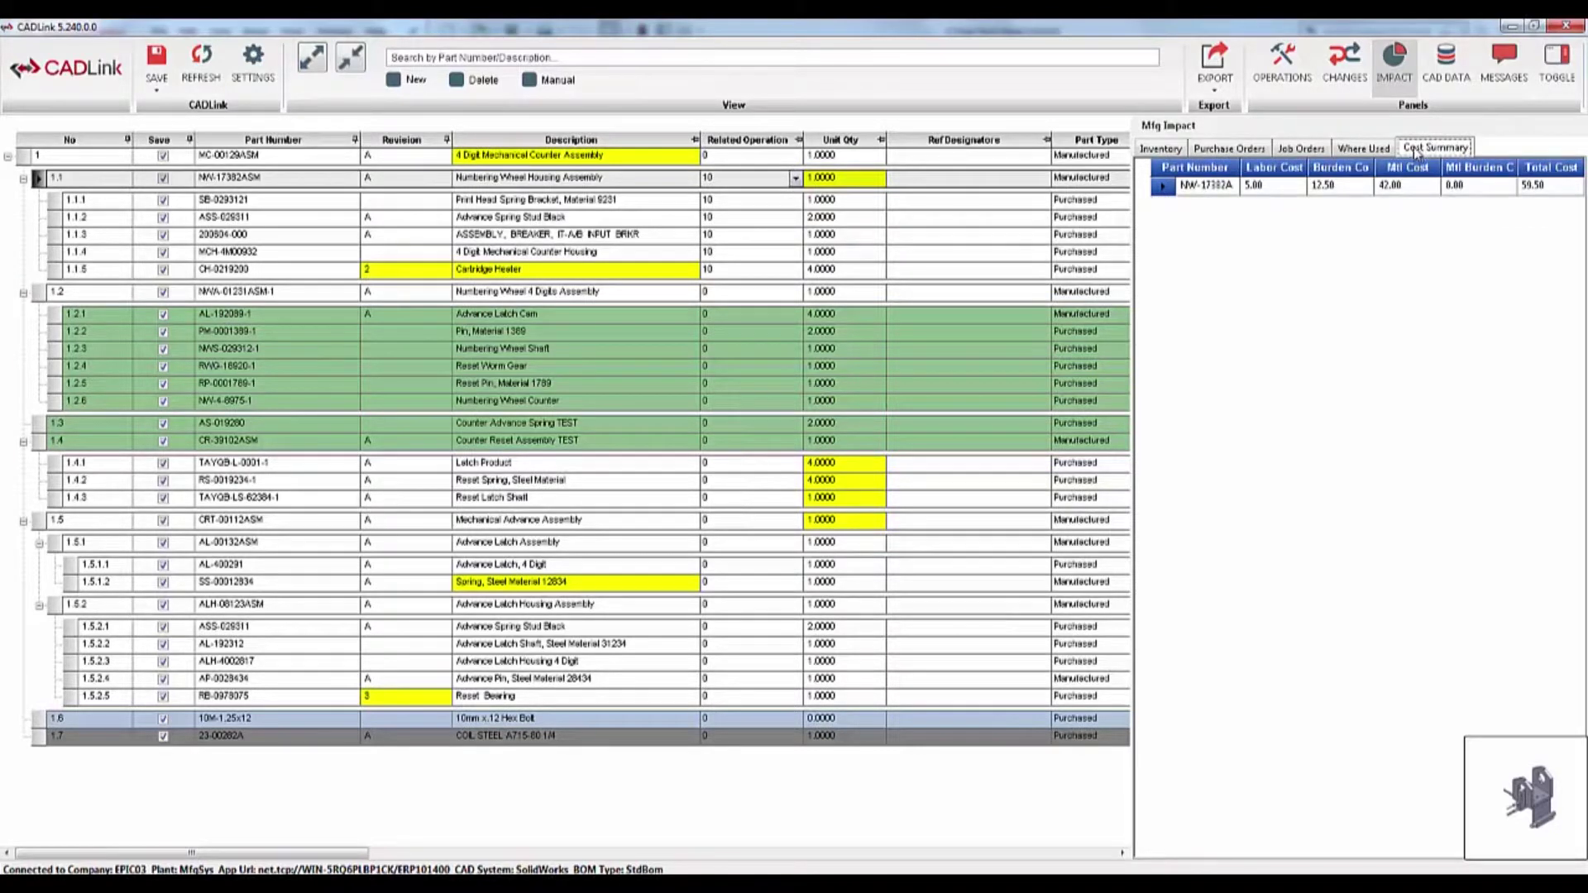
- Inspect the CAD properties of the Numbering Wheel Housing Assembly and several component parts in the BOM
click(1446, 62)
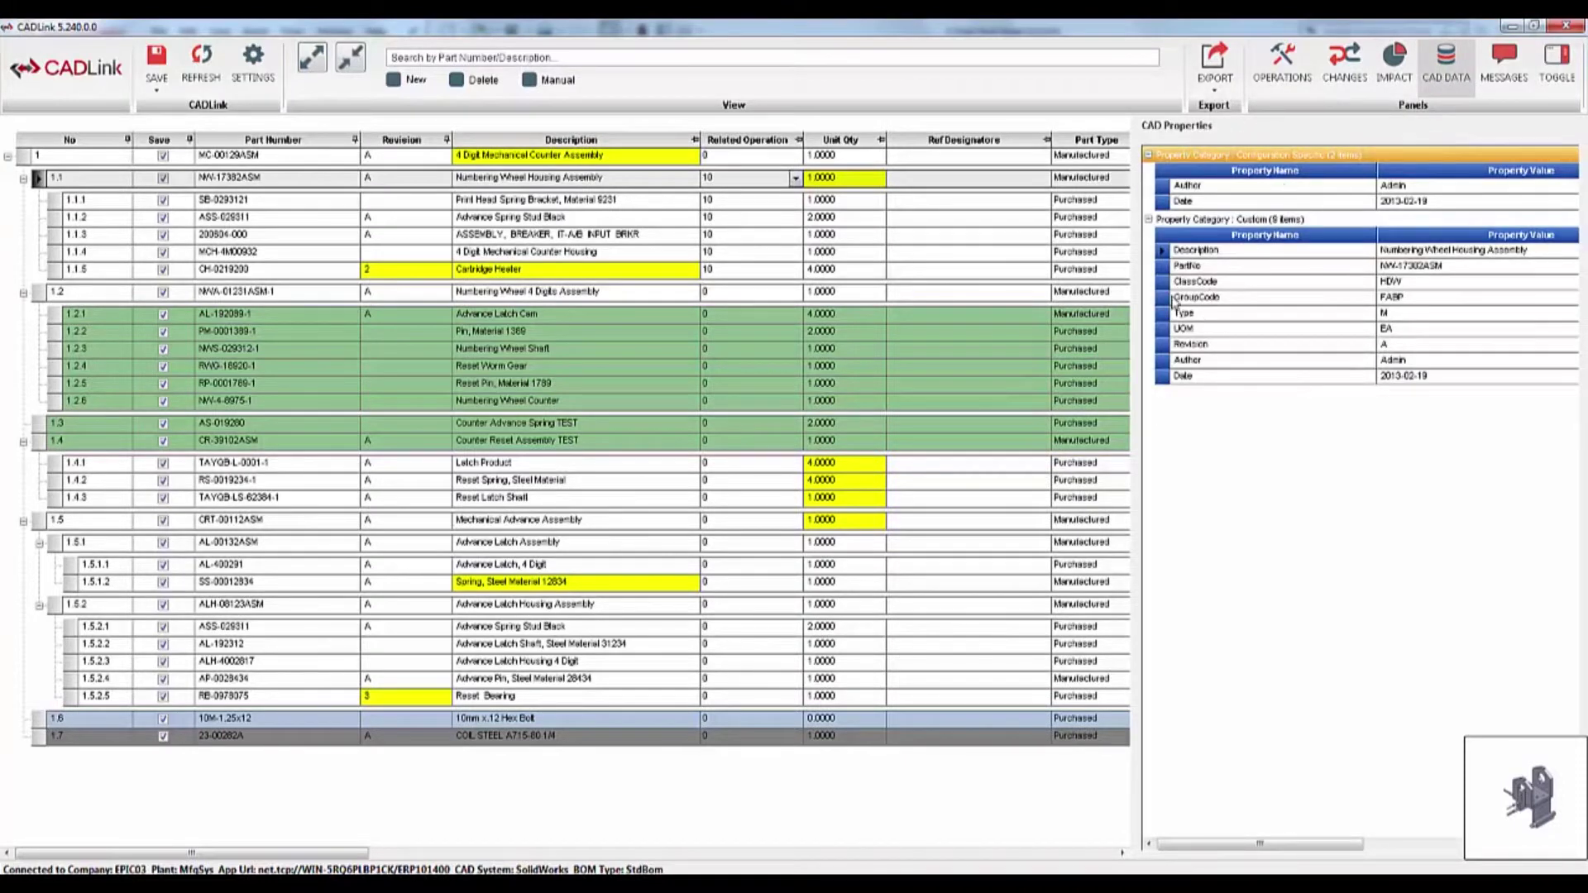
click(54, 218)
click(55, 253)
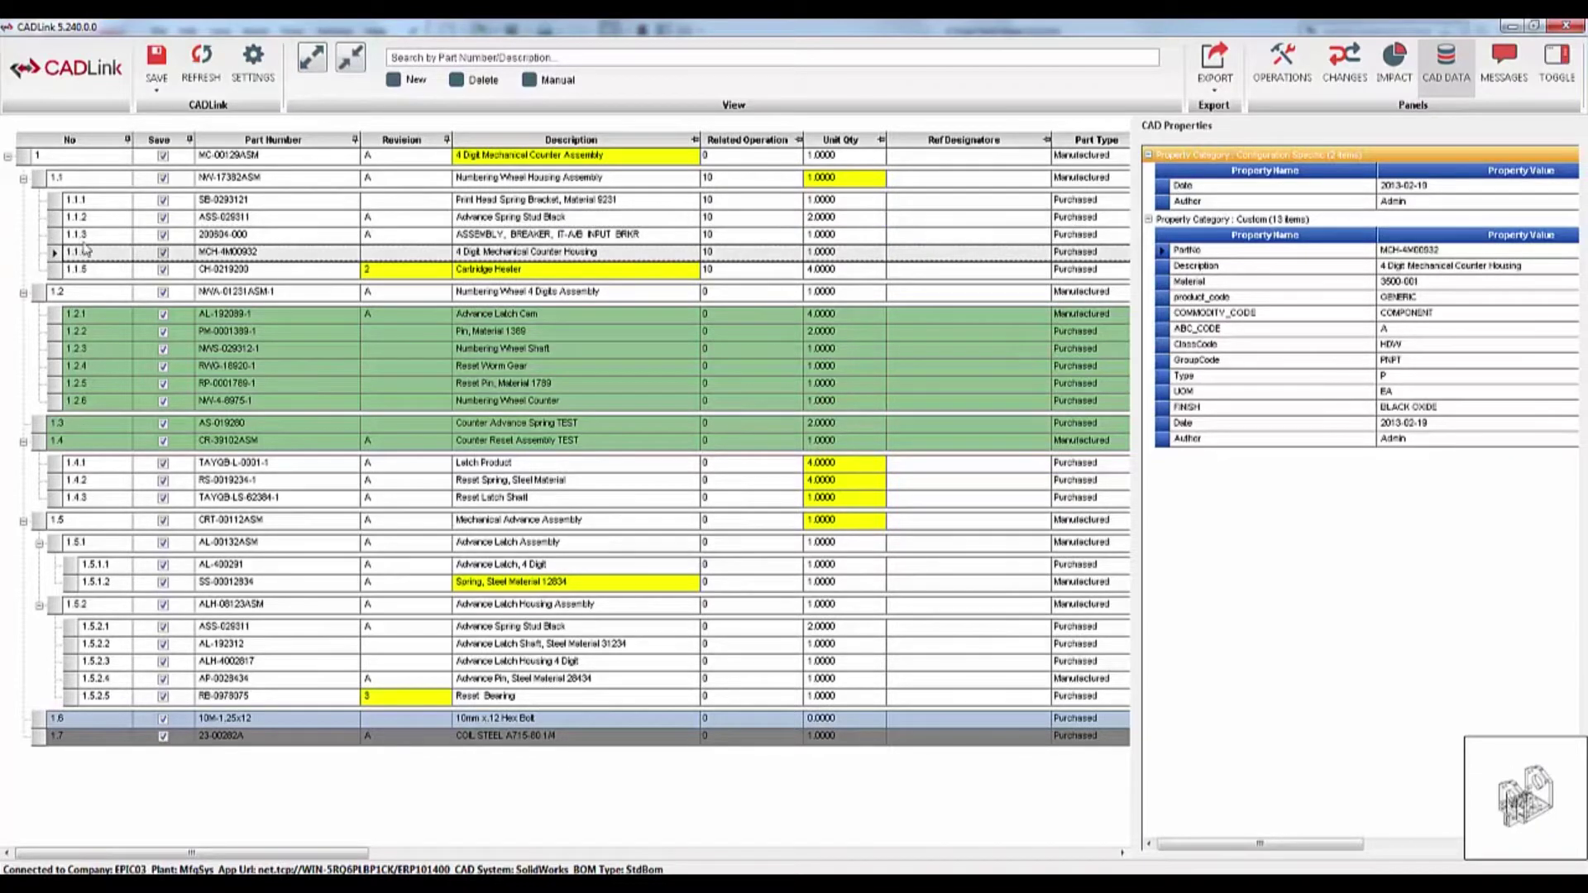
click(55, 351)
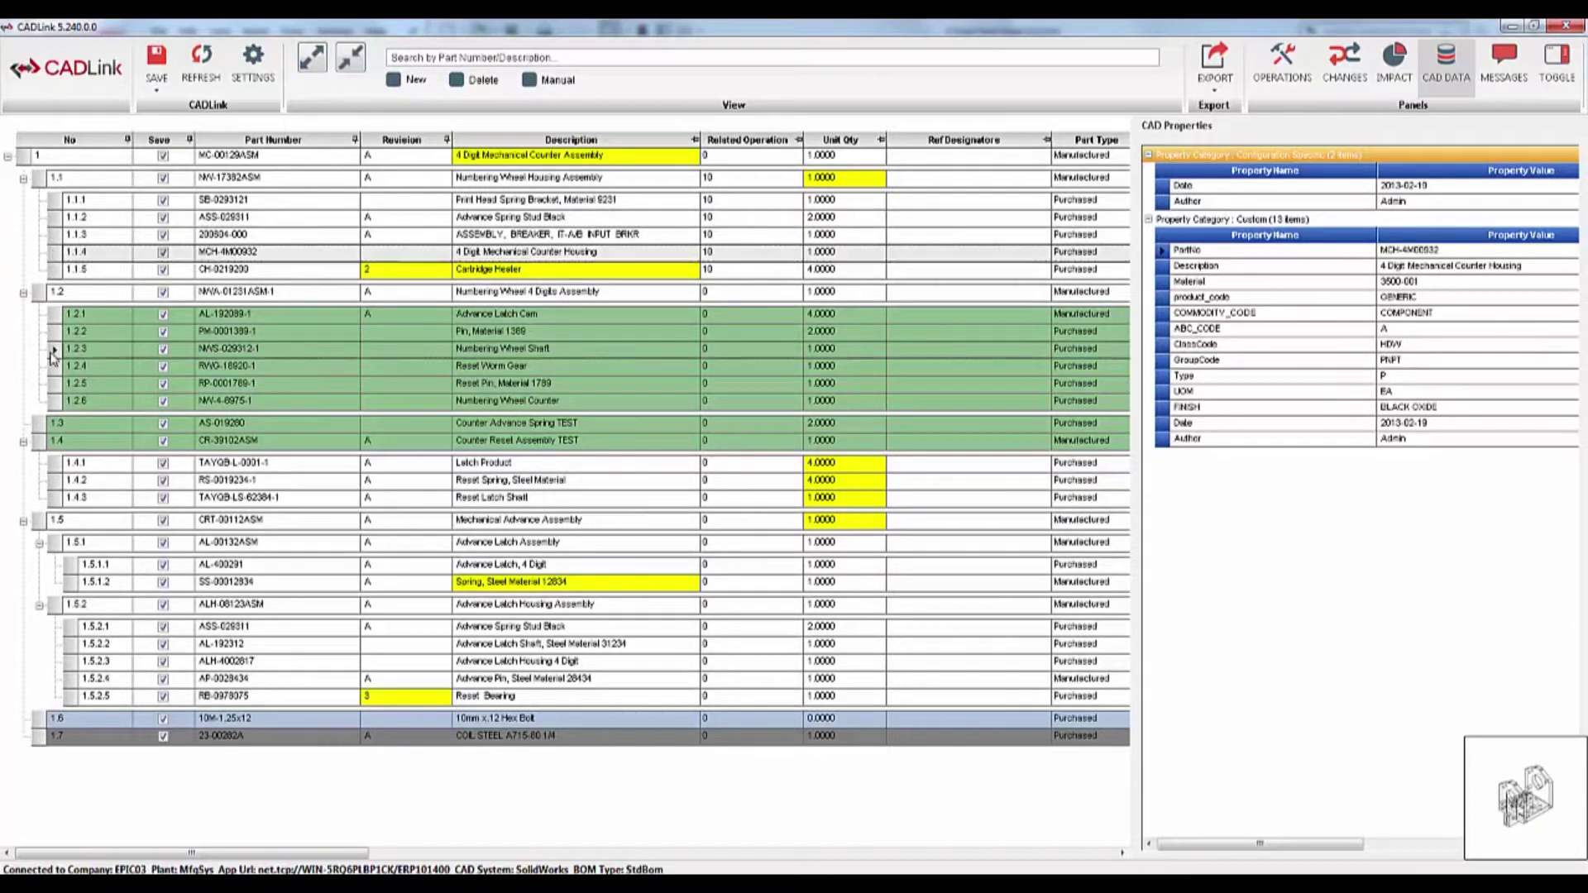
- Inspect the CAD properties of the Latch Product and the 4 Digit Advance Latch, and check the BOM's messages
click(56, 466)
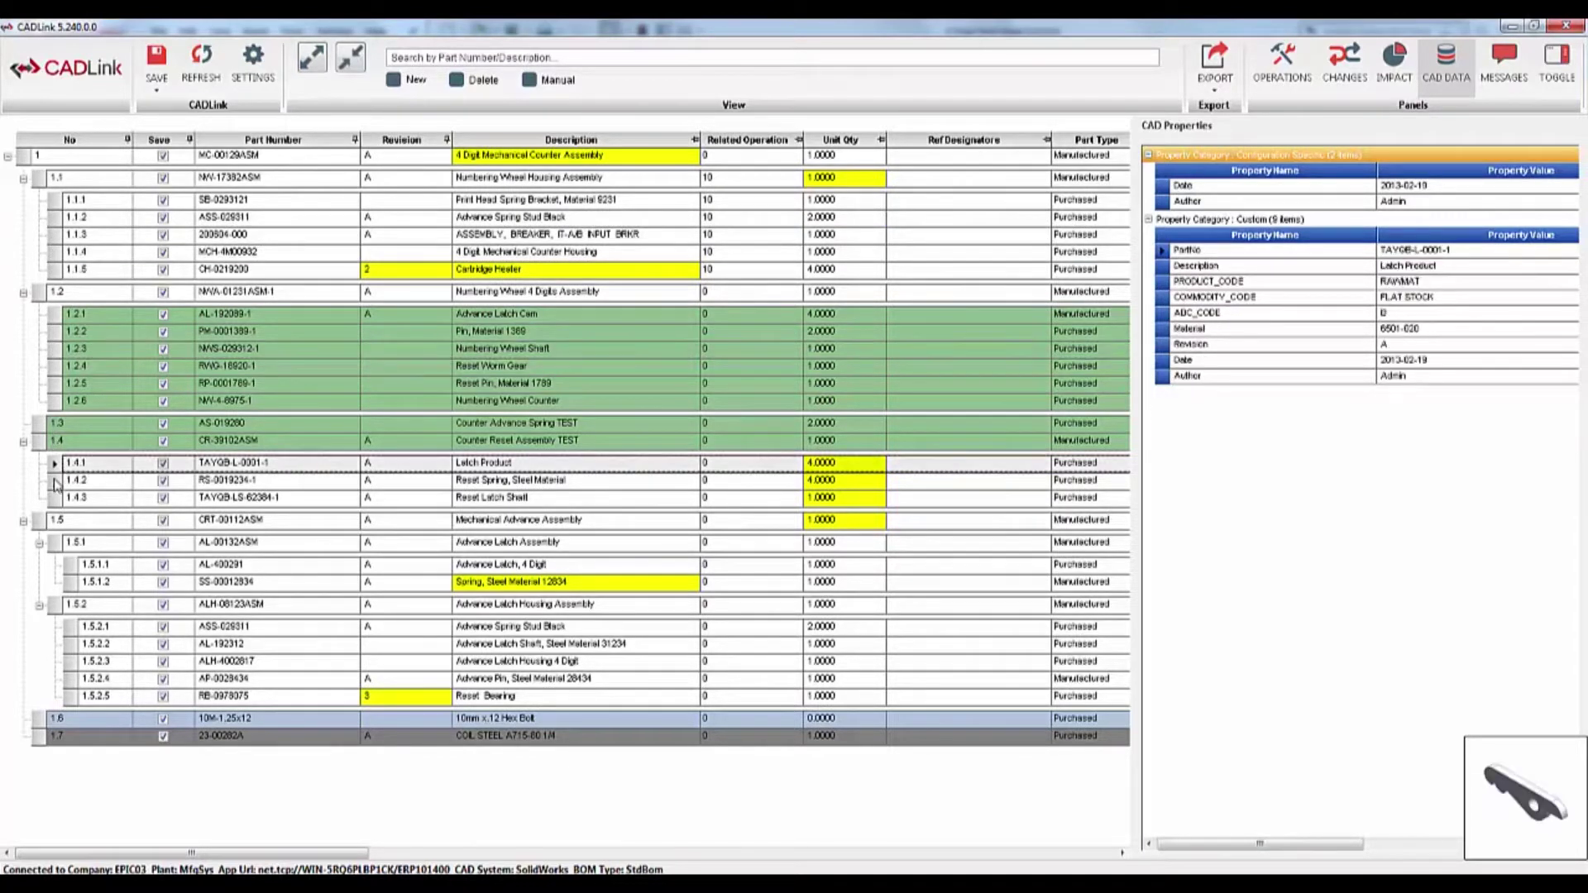
click(73, 569)
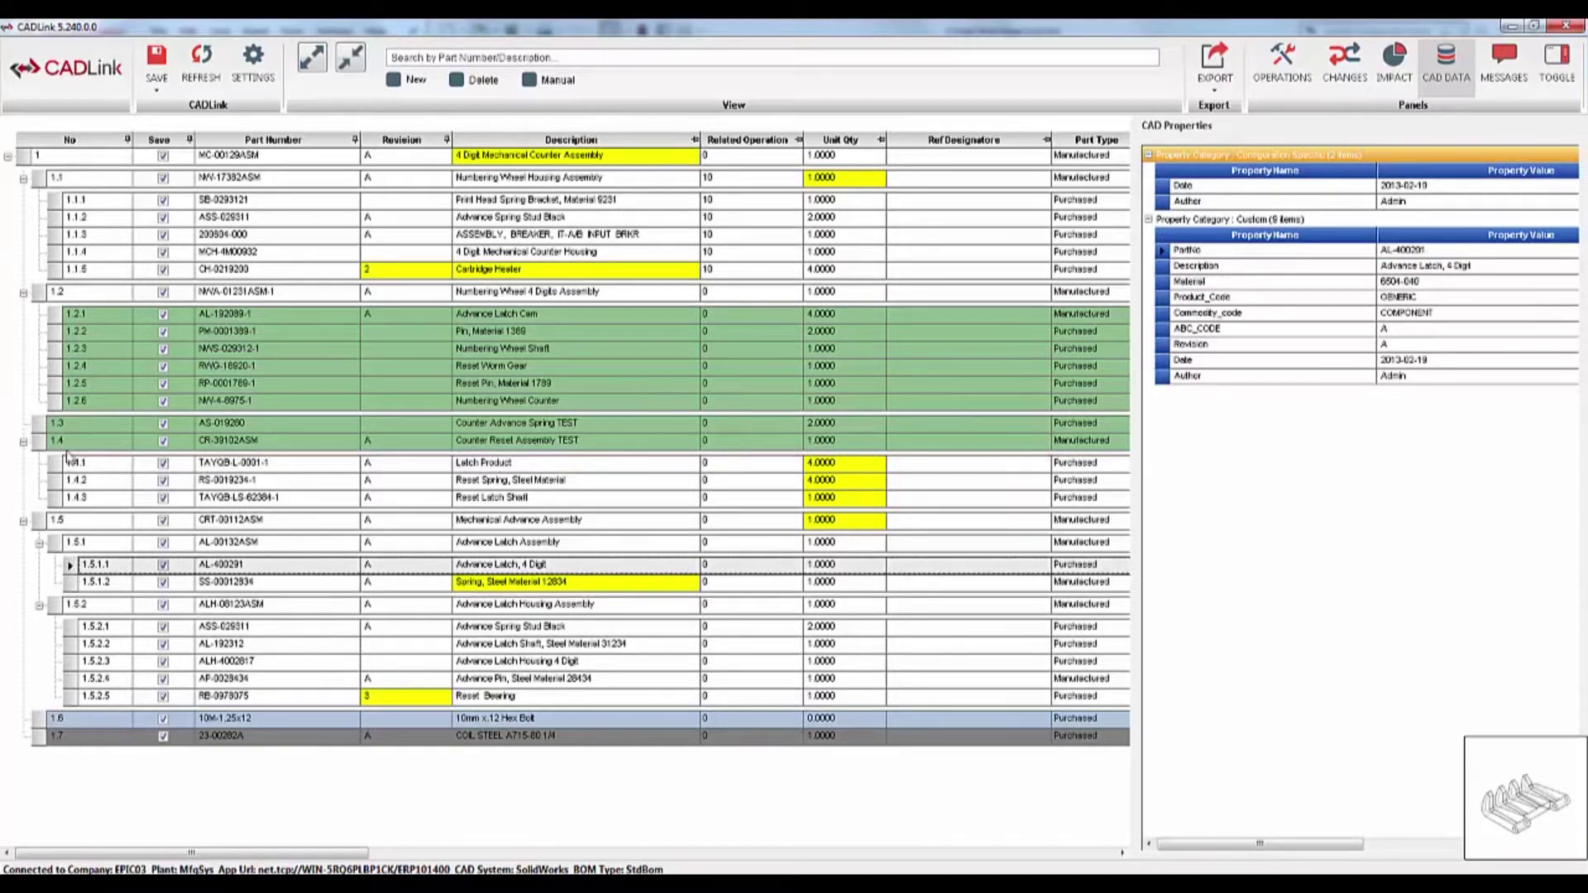
click(1493, 76)
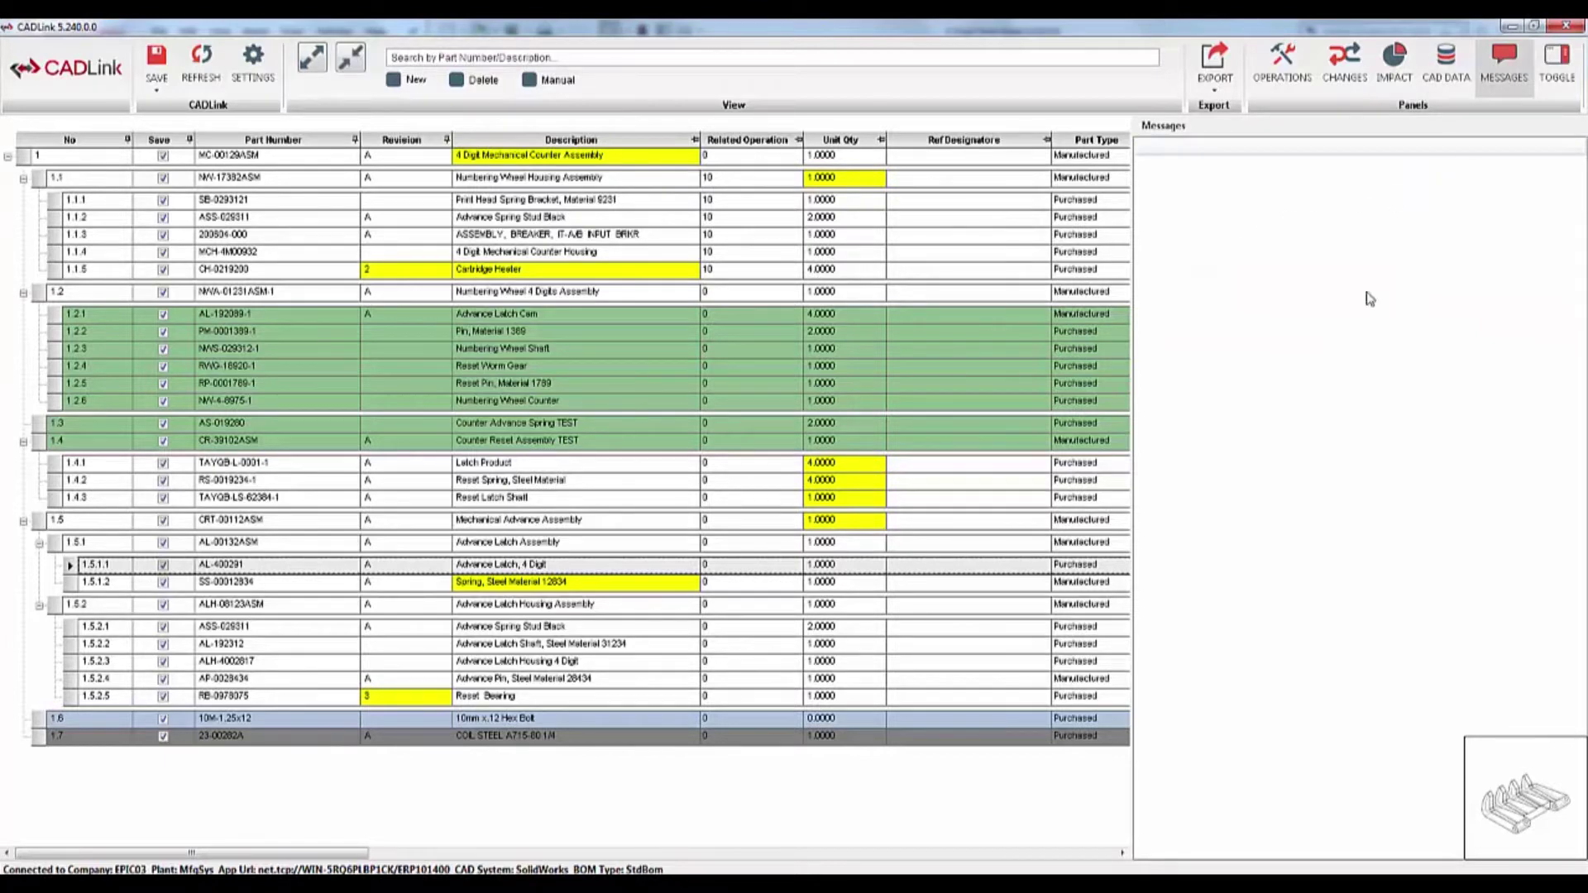
- Add a new operation numbered 40 to the top-level 4 Digit Mechanical Counter Assembly
click(1293, 74)
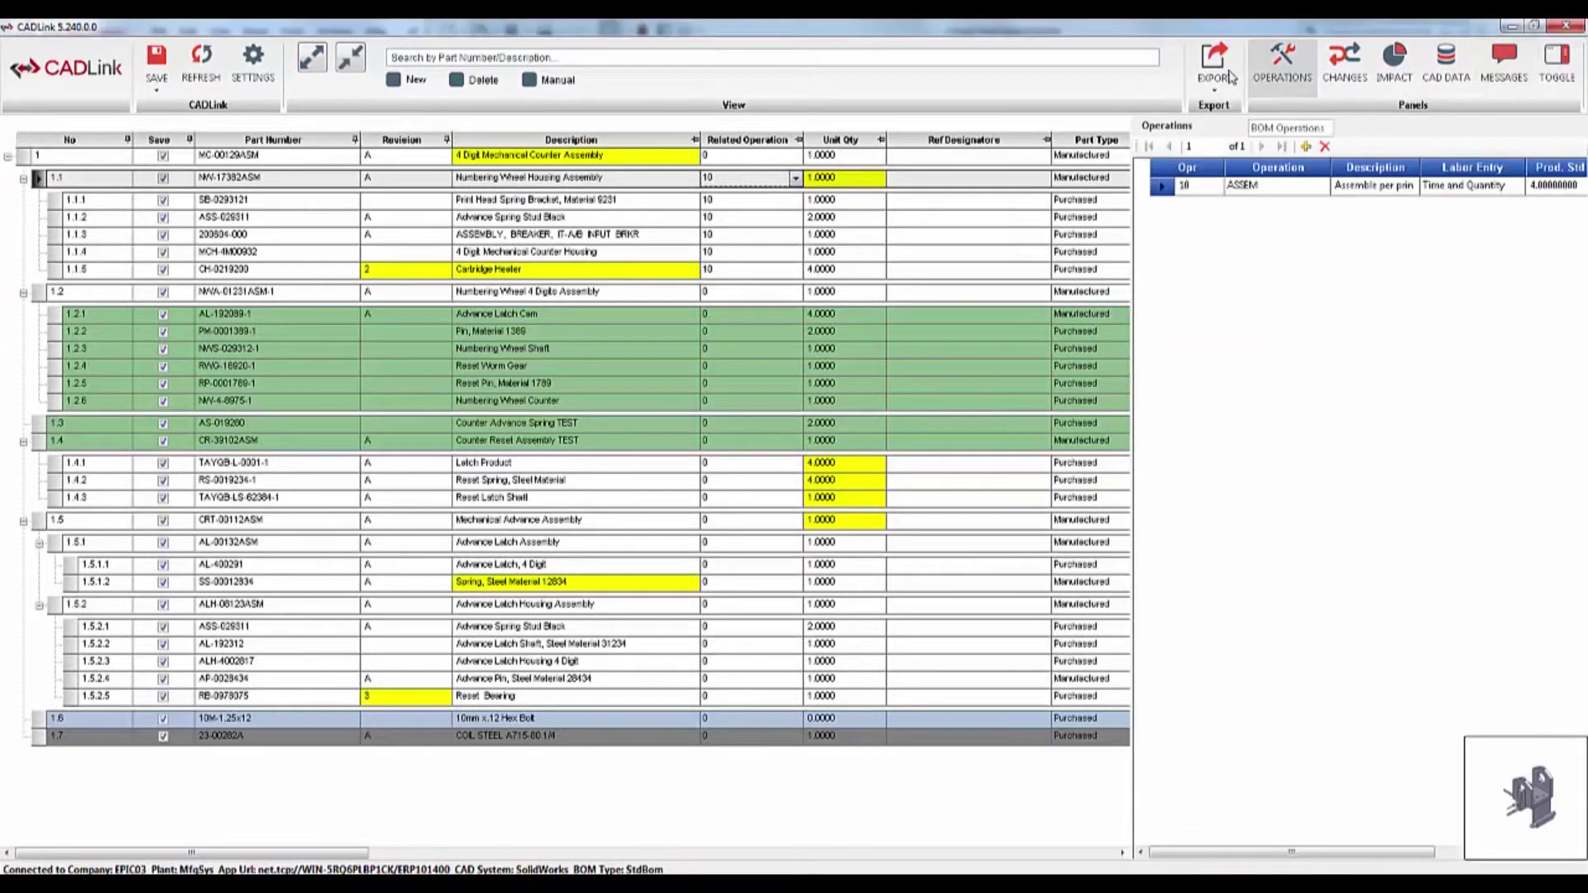
click(23, 159)
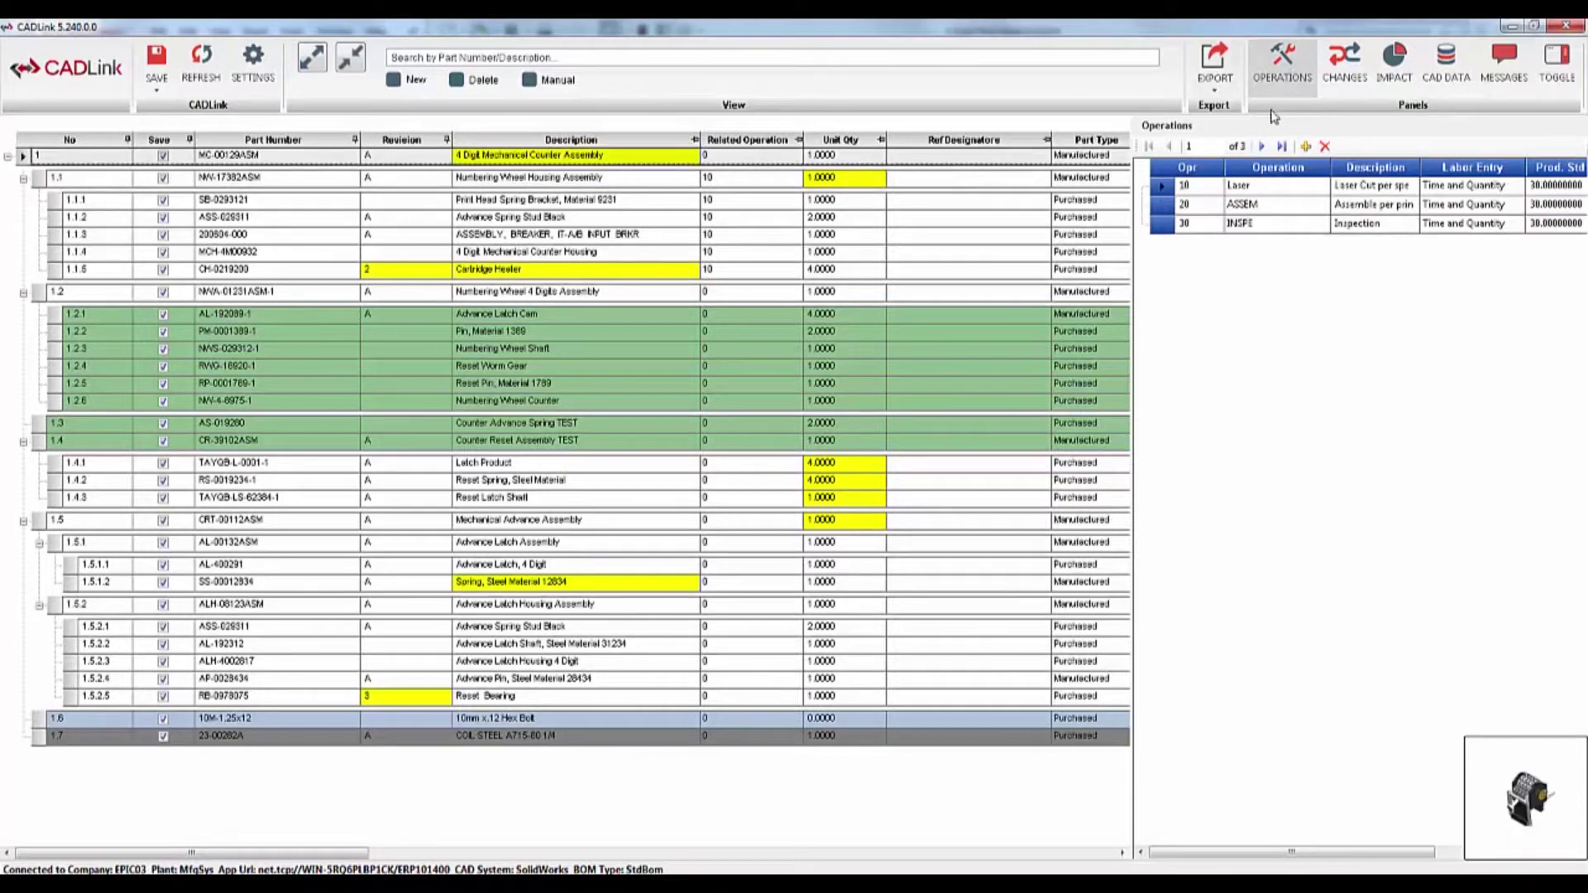
click(1306, 146)
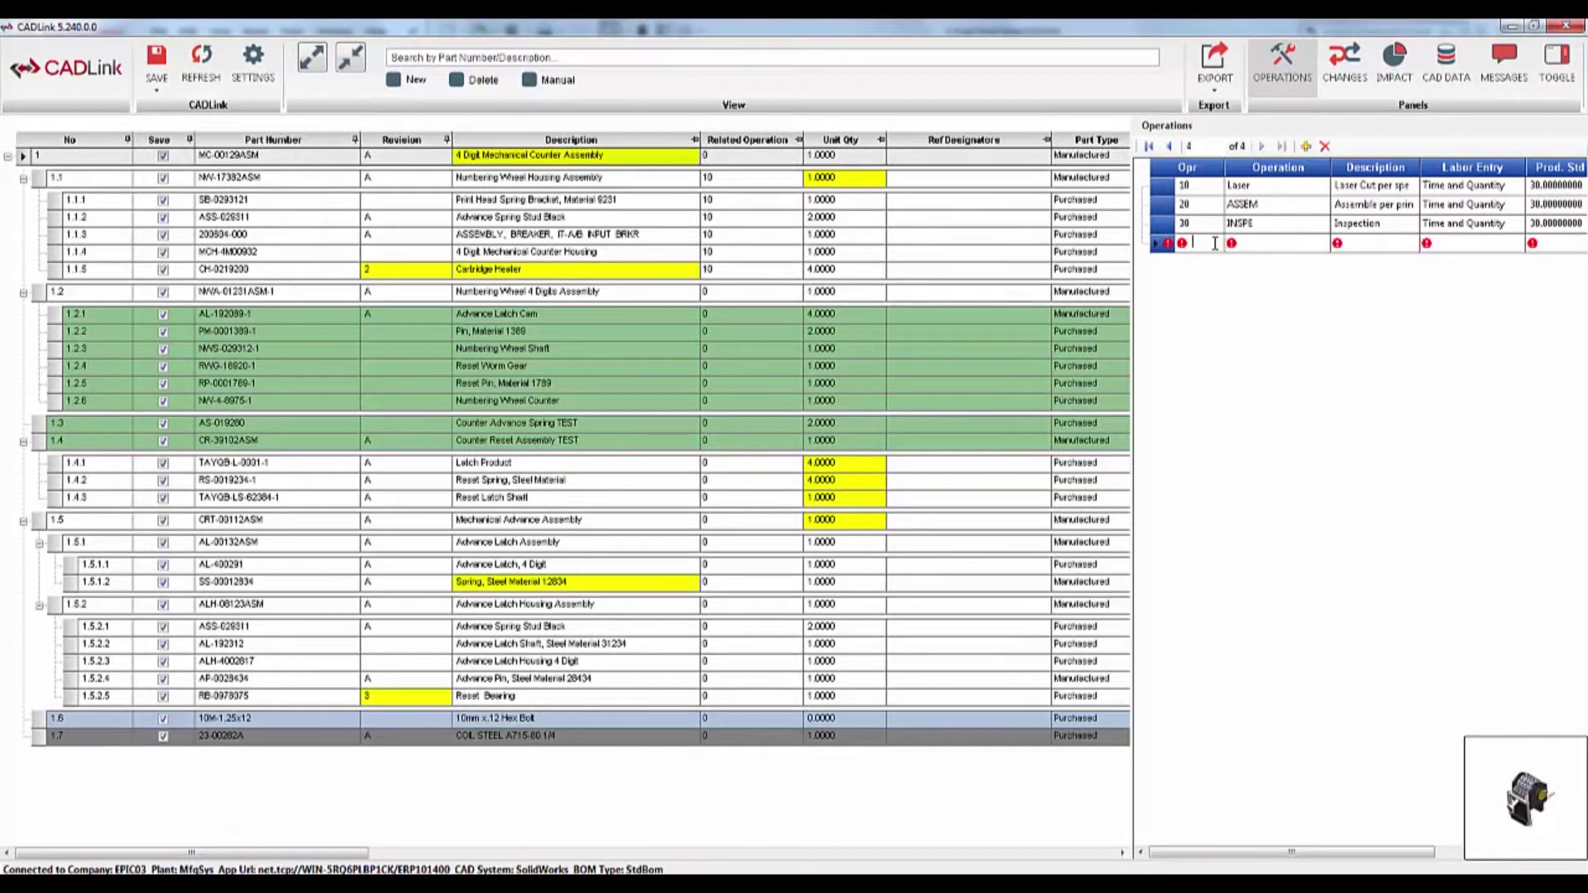
key(Tab)
- Review the validation messages for the top-level assembly's incomplete new operation
click(1504, 82)
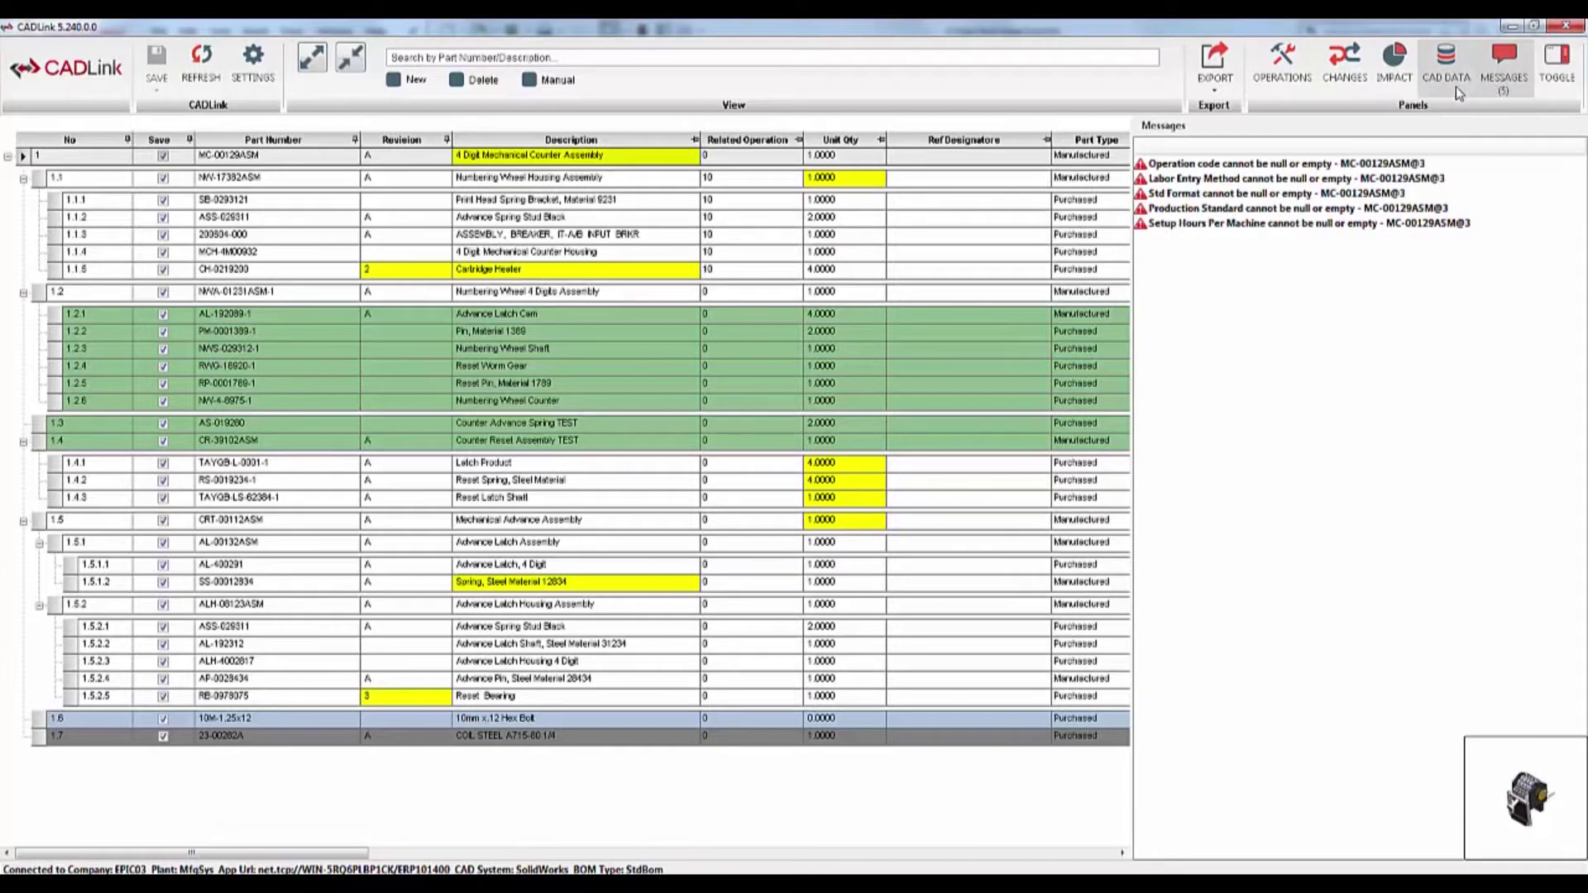
click(1270, 164)
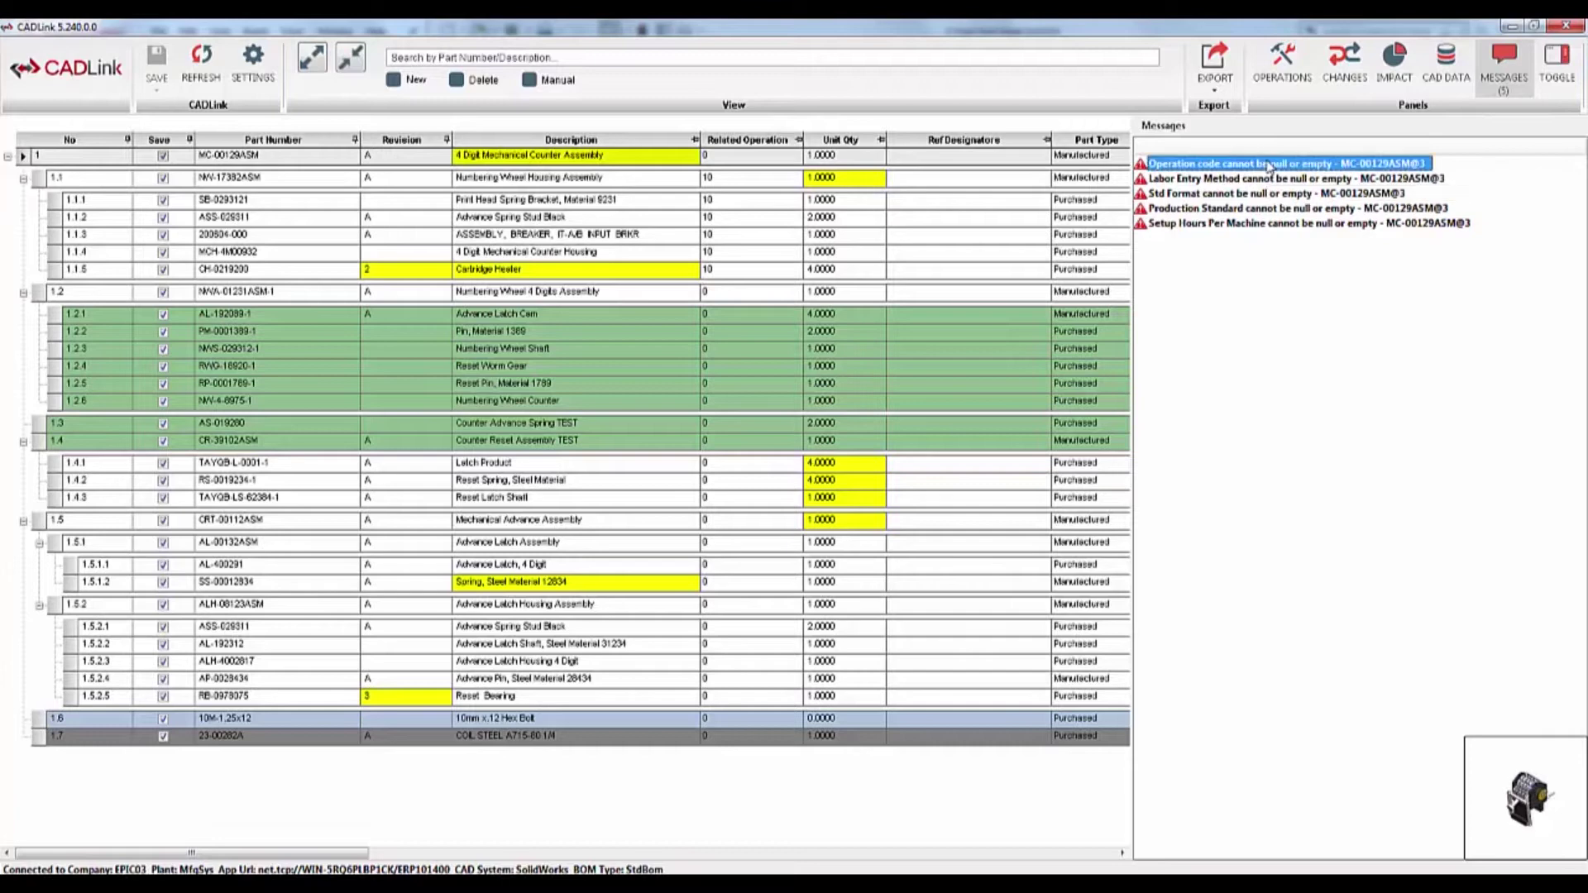
click(1267, 209)
click(1301, 267)
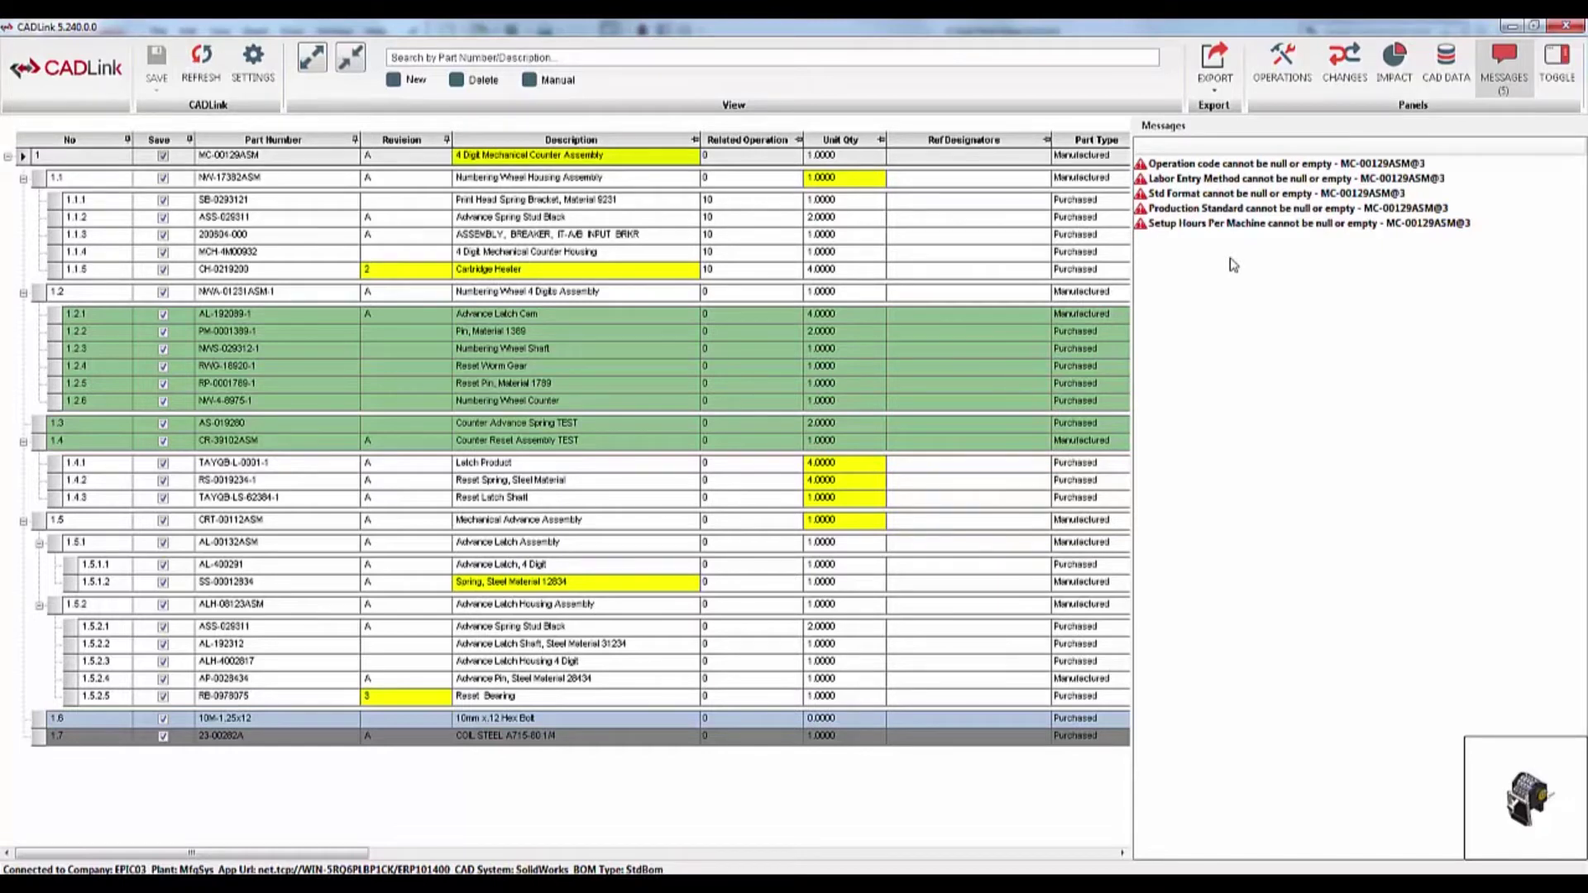
- Assign operation code A3072 to operation 40 and set its labor entry to Quantity Only
click(1282, 62)
click(1290, 244)
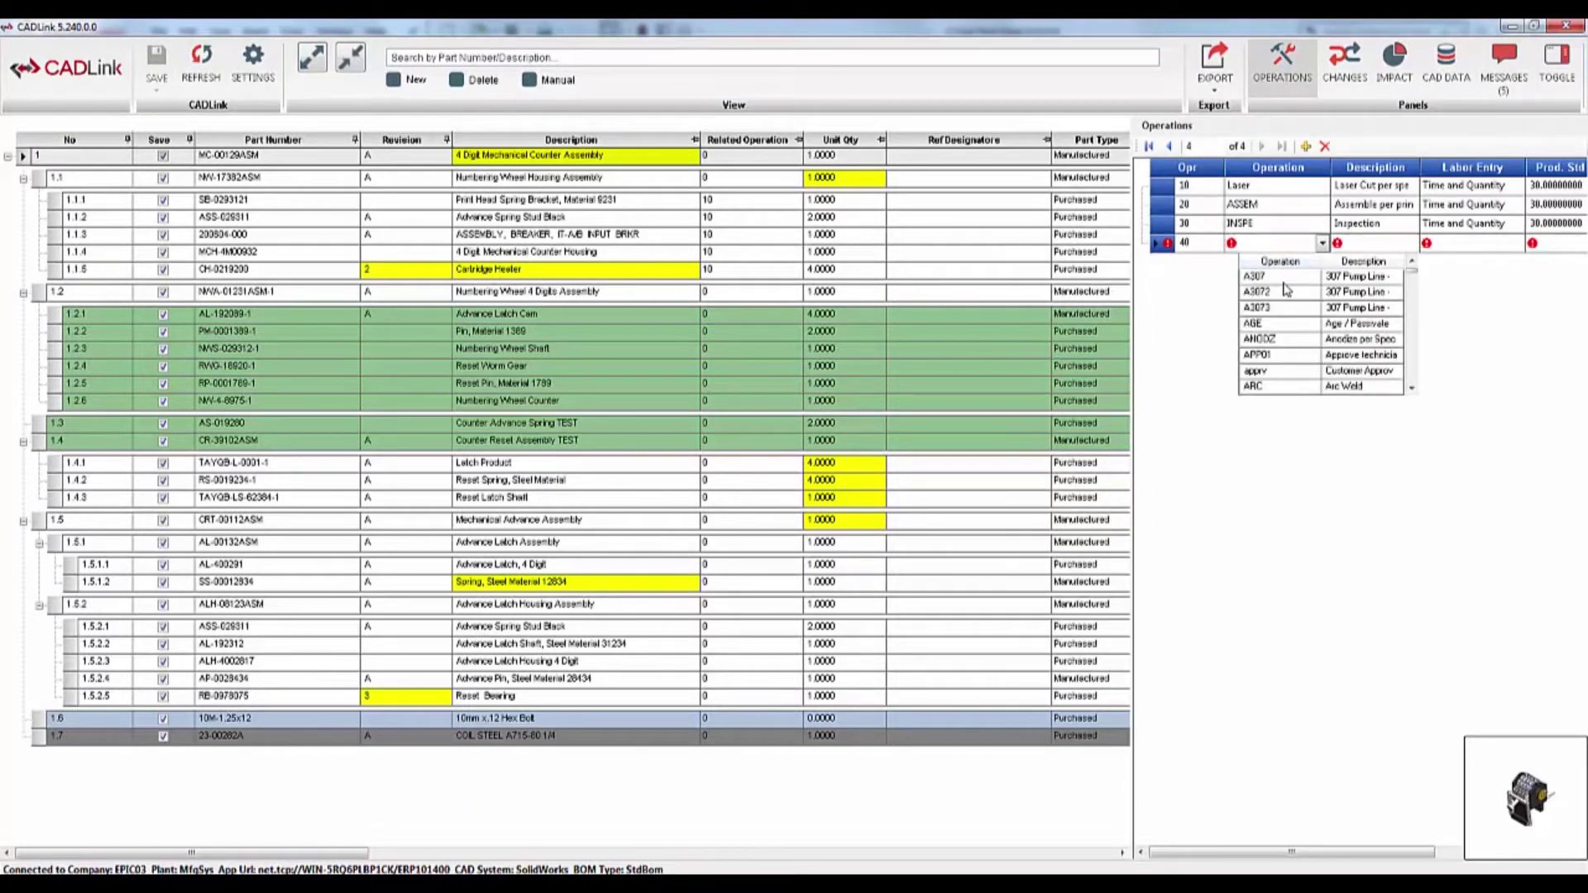
click(1288, 293)
click(1456, 244)
click(1464, 294)
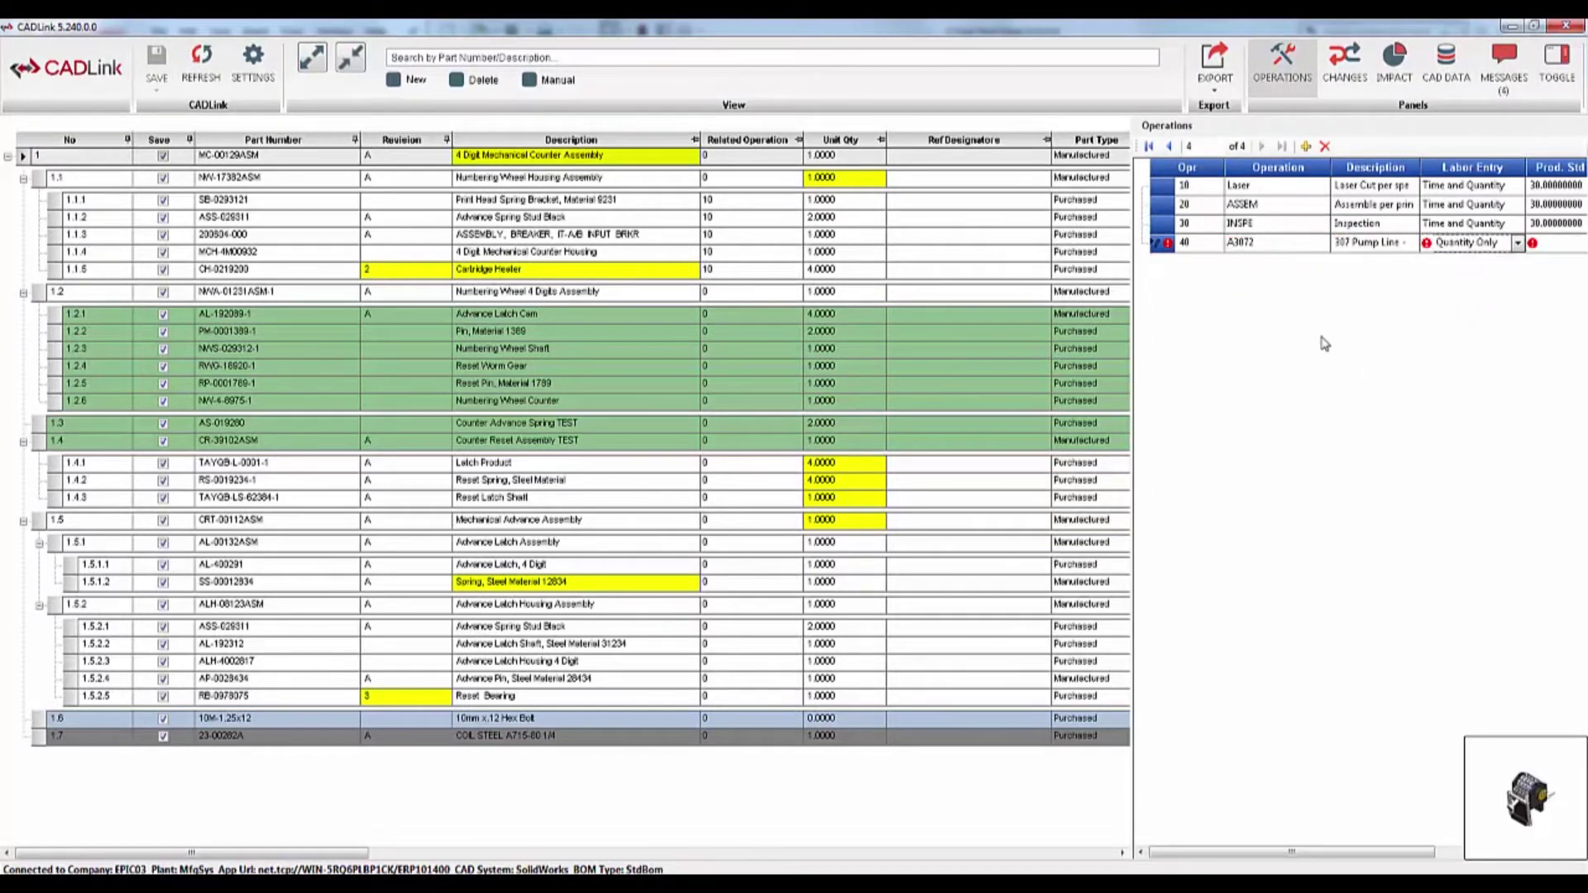
- Widen the operations area and fill in operation 40's production standard, standard format and setup hours
drag(1135, 334, 845, 325)
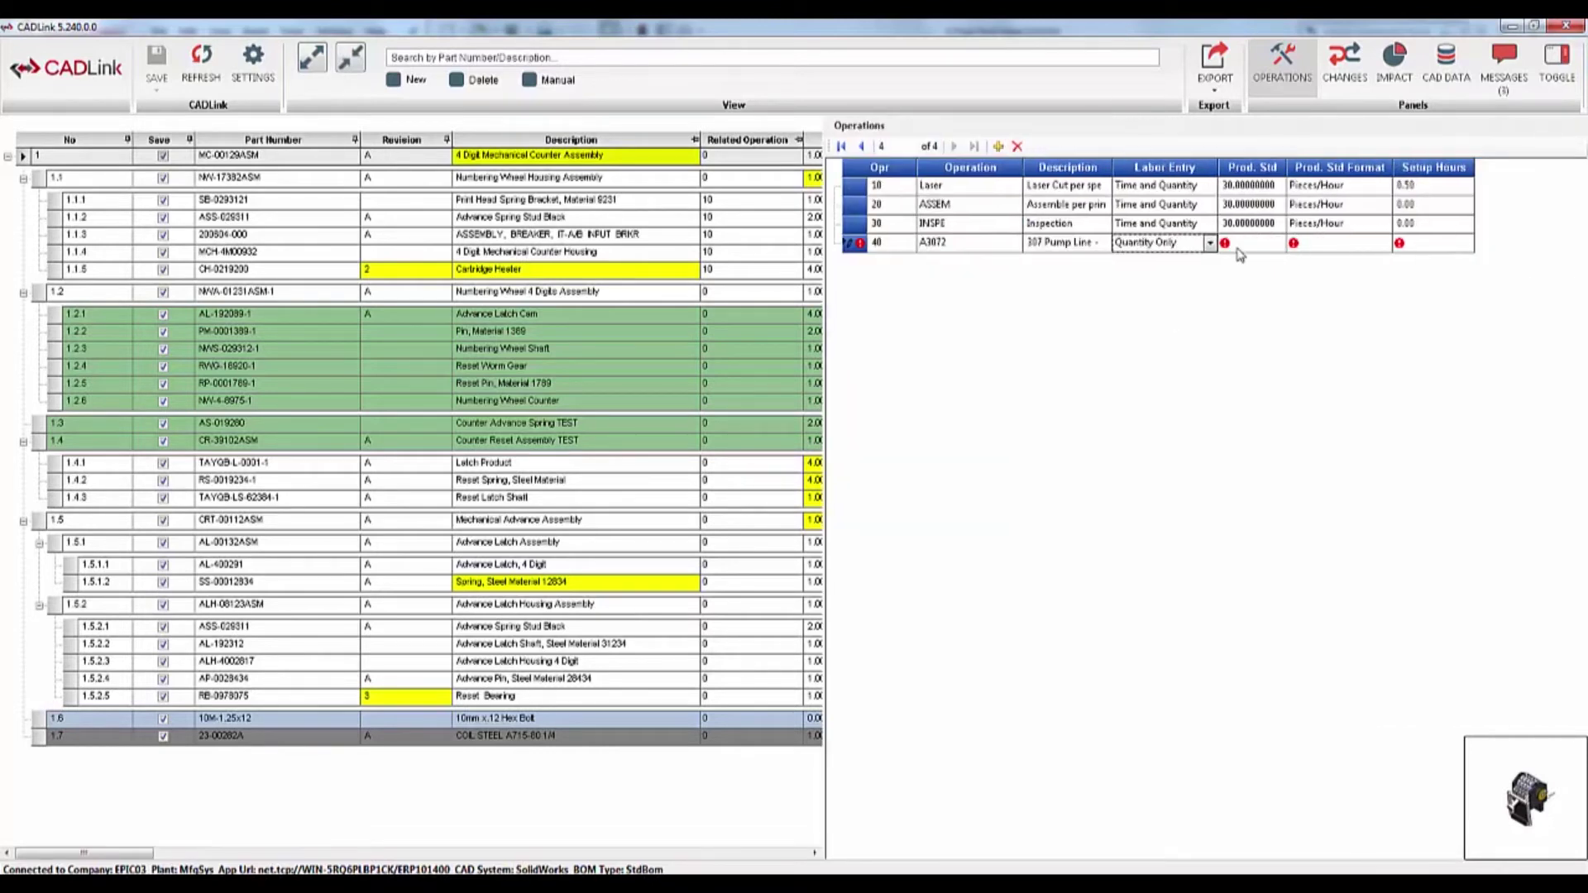
click(1247, 246)
click(1382, 243)
click(1416, 278)
- Recheck the messages for remaining operation errors and hide the side panel to give the BOM grid full width
click(1502, 70)
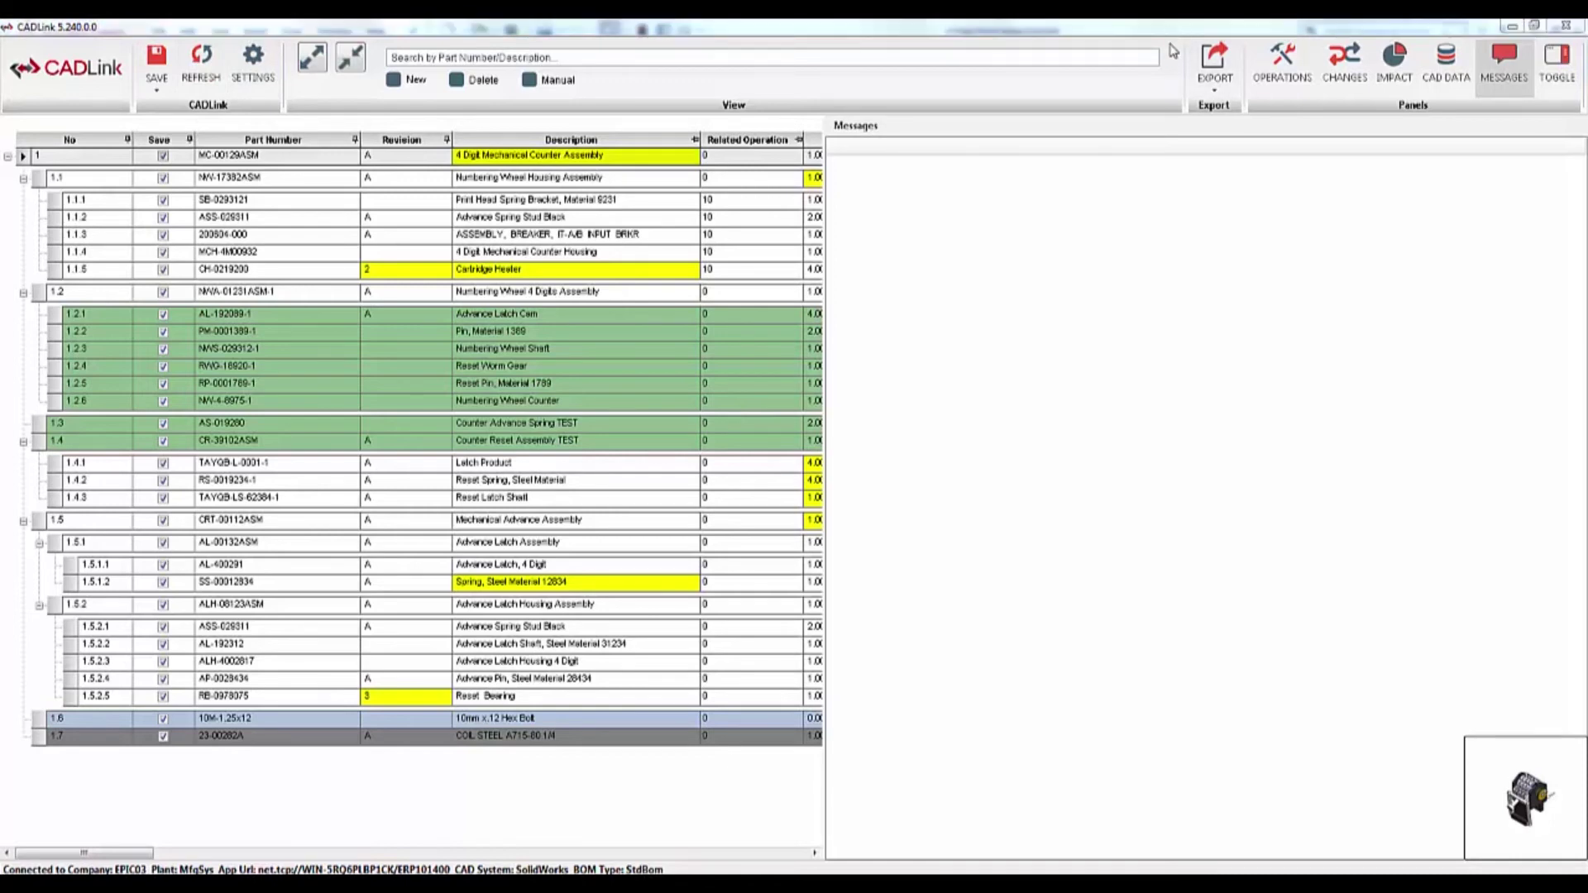
click(1567, 69)
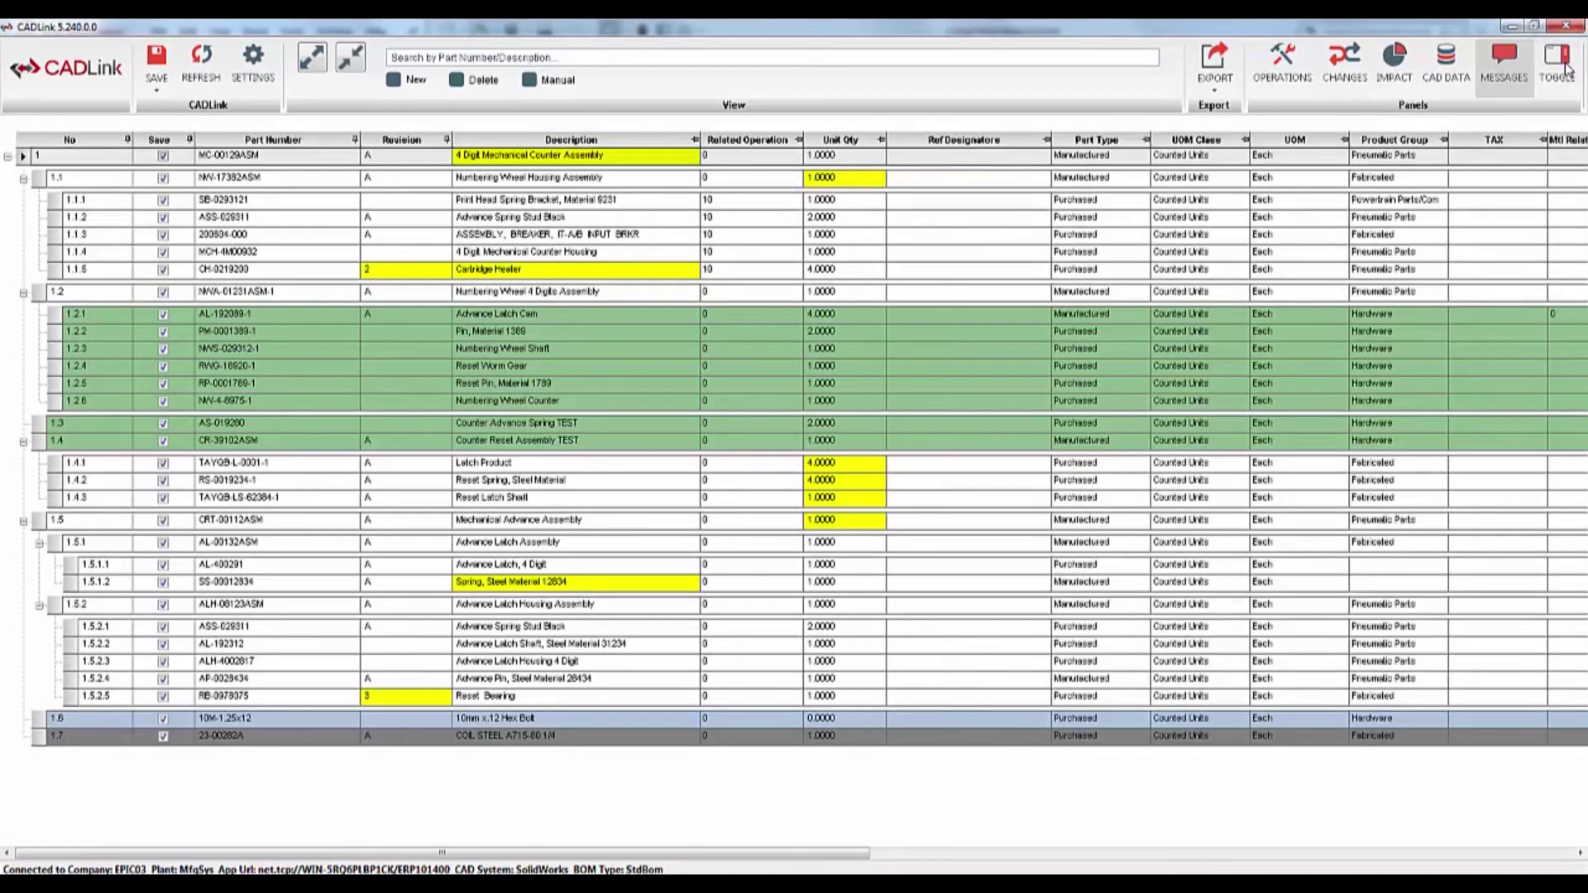